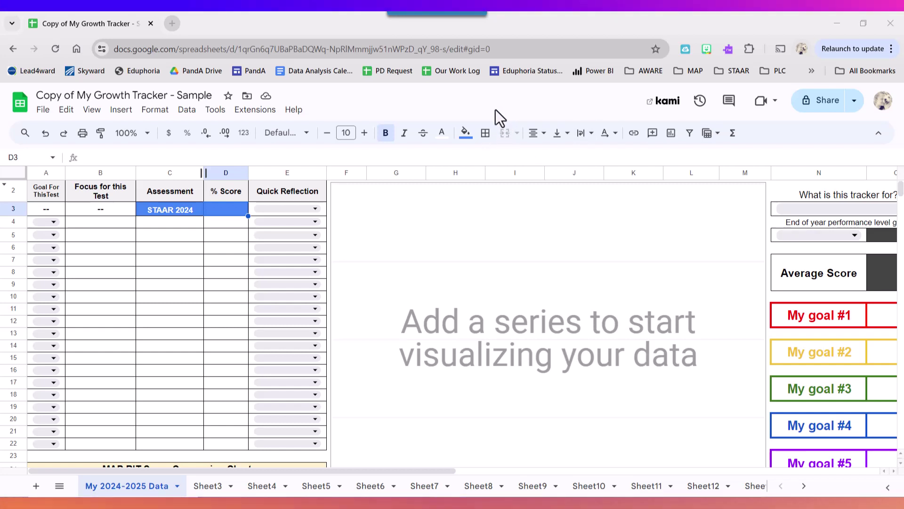
Set the spreadsheet zoom level to 75% from the toolbar
click(145, 136)
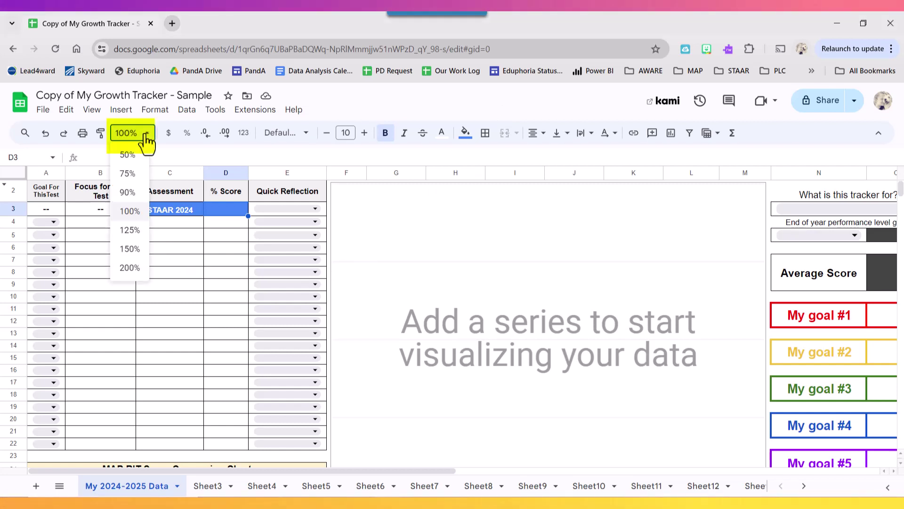
click(128, 173)
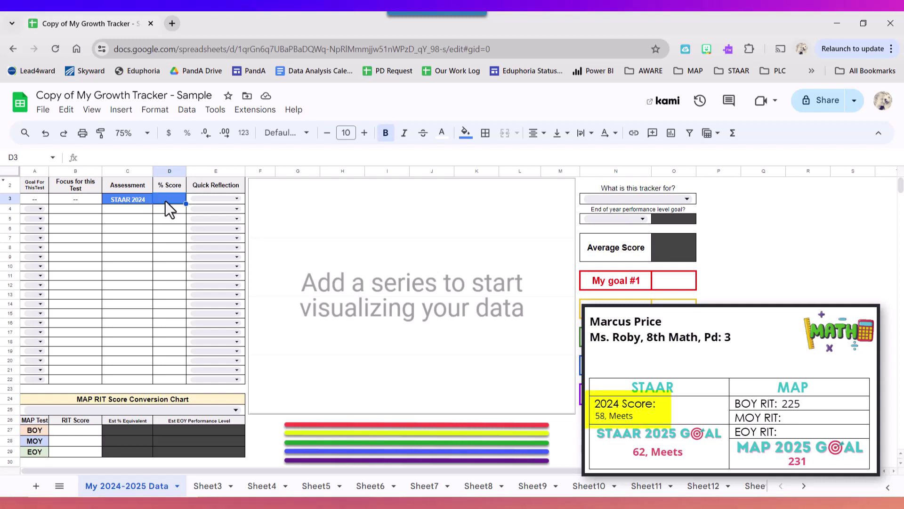
Enter 58 as the STAAR 2024 score and choose Meets as its quick reflection
text(58)
key(Tab)
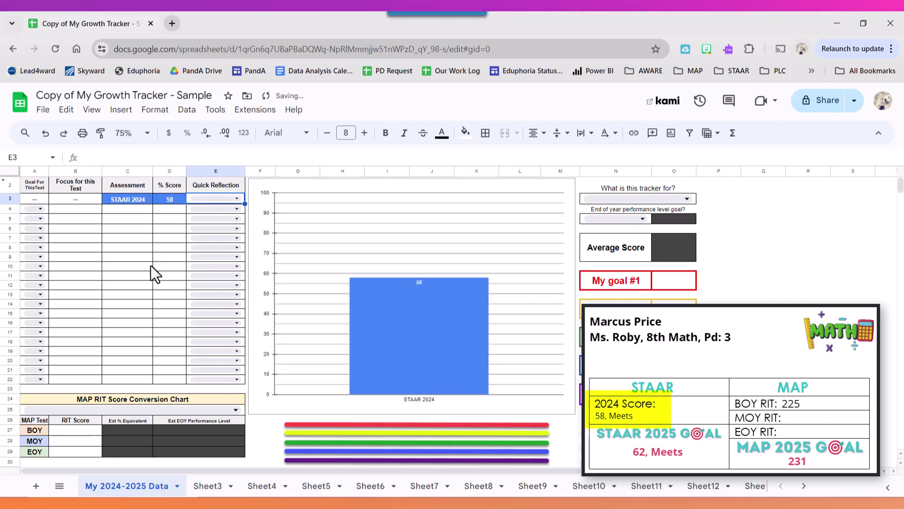
click(236, 199)
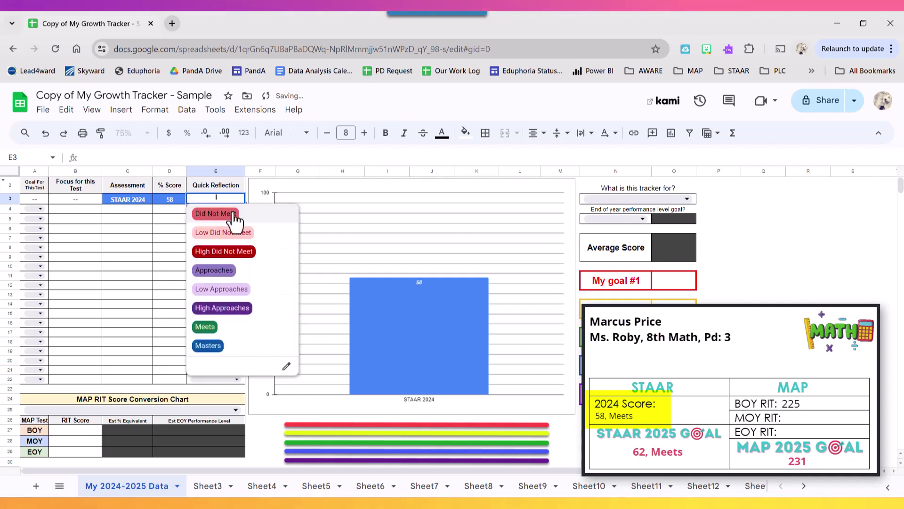
click(201, 327)
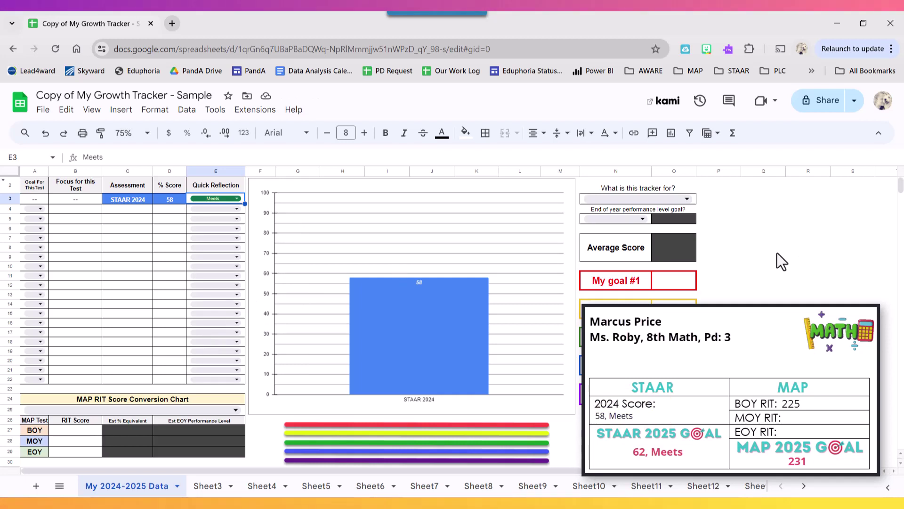
Choose Math Grade 8 as the tracker subject and Meets (62%) as the end-of-year goal
click(685, 199)
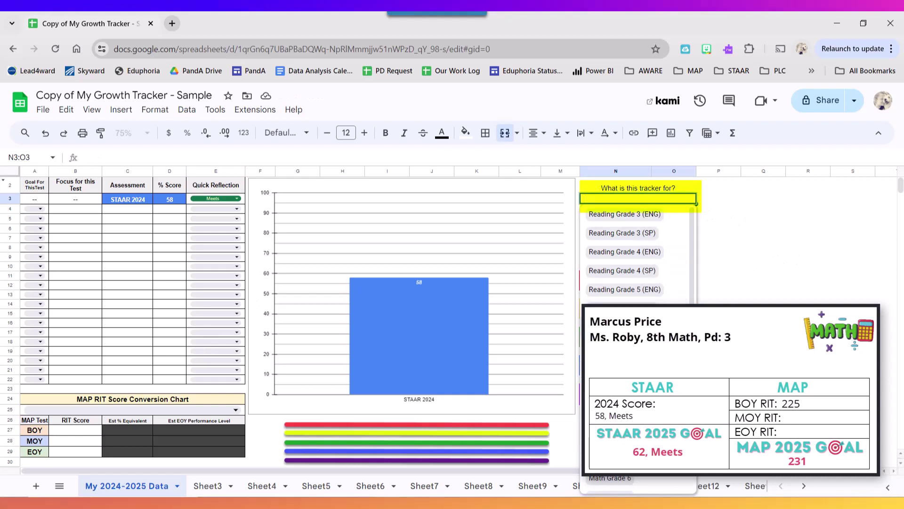
scroll(636, 263, down, 3)
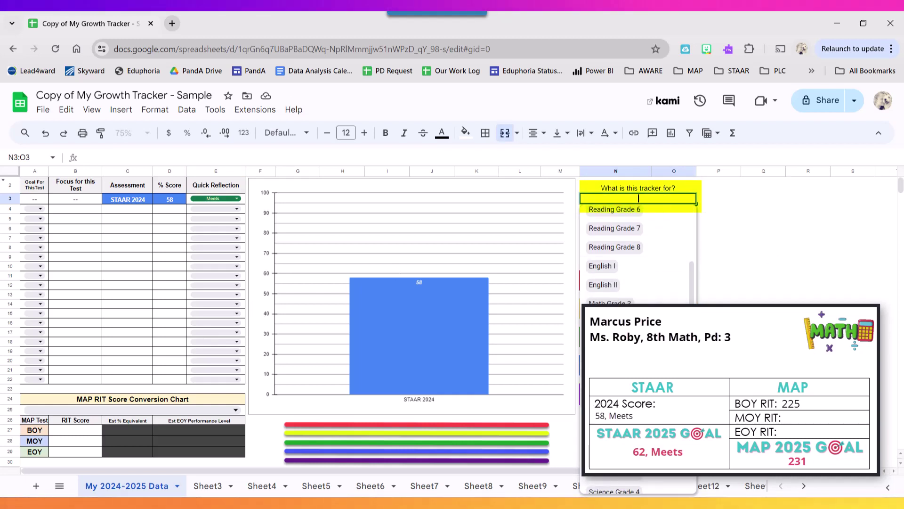
click(612, 398)
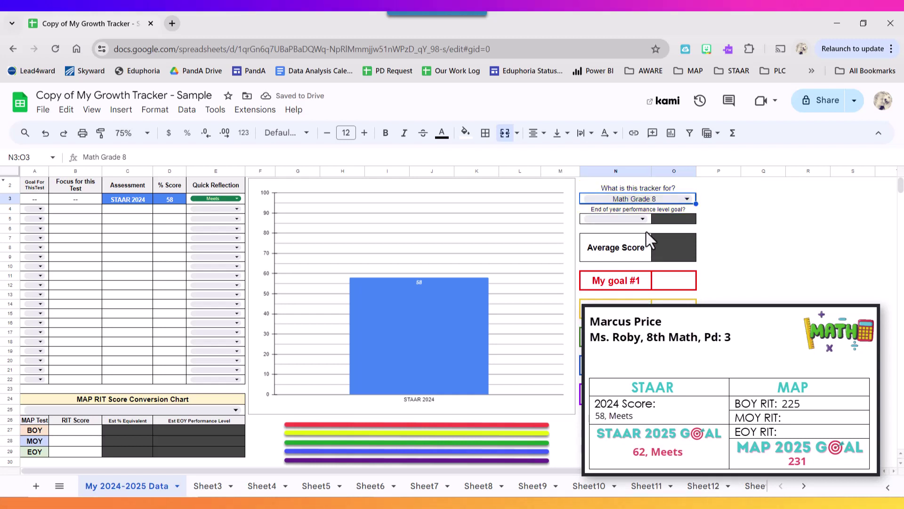
click(641, 219)
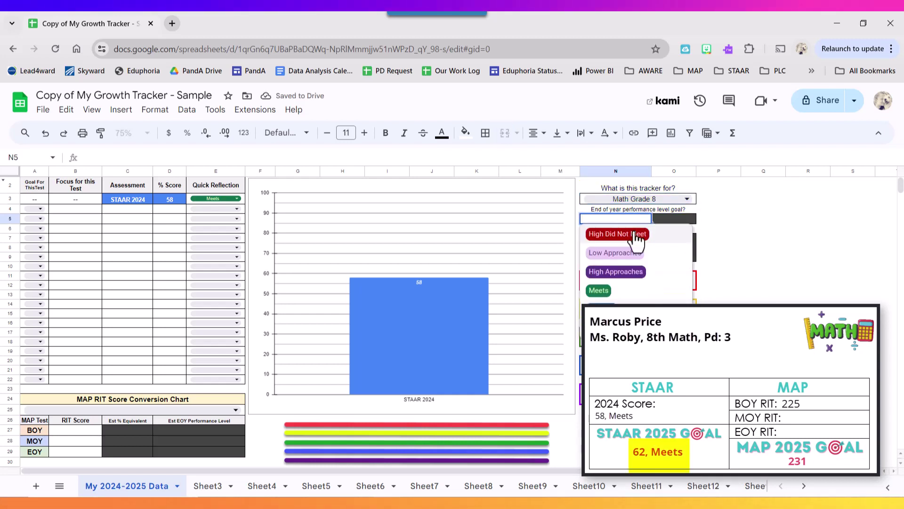
click(610, 294)
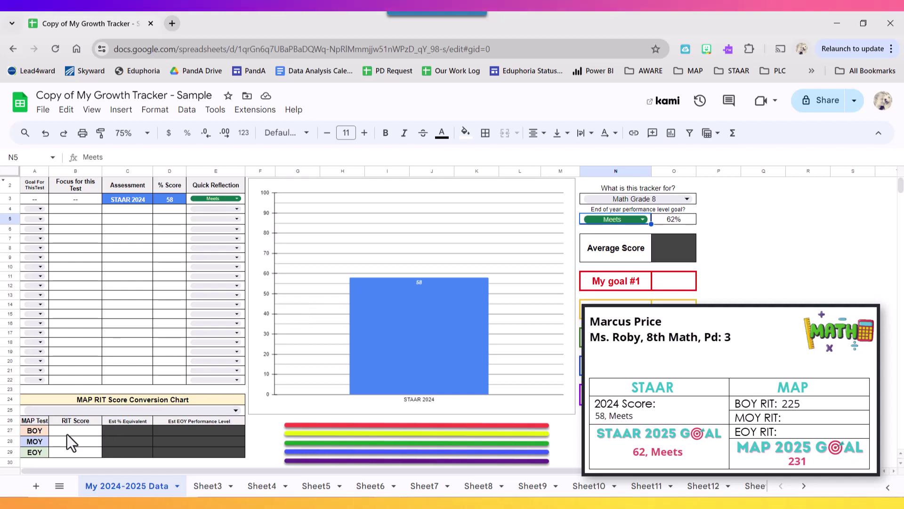
Switch the MAP RIT conversion chart in row 25 to Math Grade 8
click(99, 411)
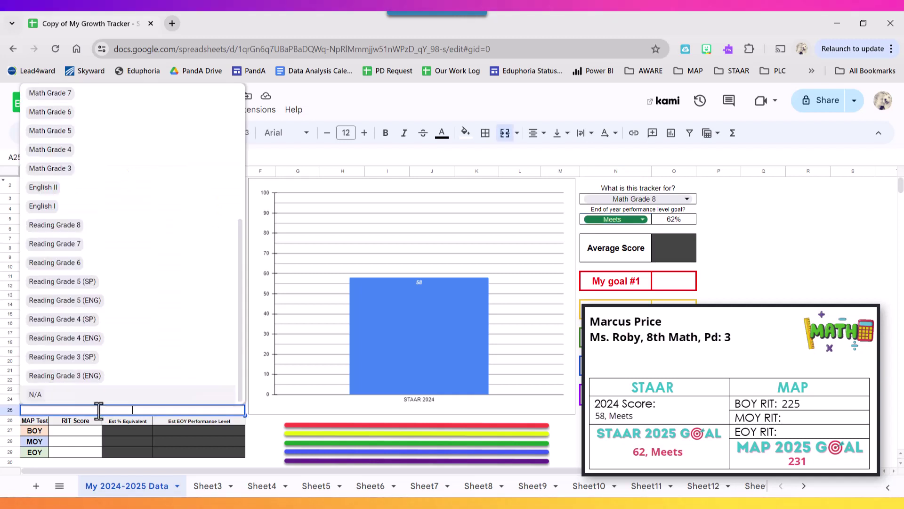
scroll(71, 343, up, 3)
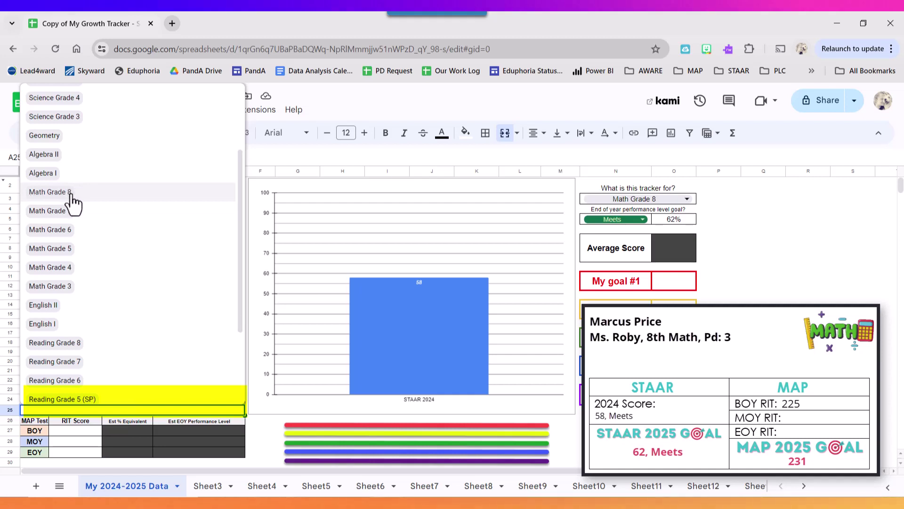
click(71, 194)
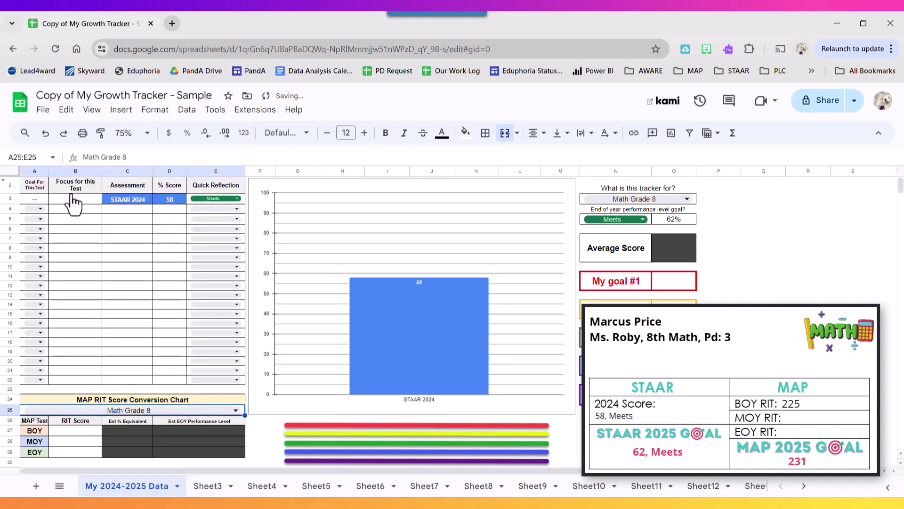
Enter 225 as the BOY RIT score in B27, converting to 57% and High Approaches
click(78, 431)
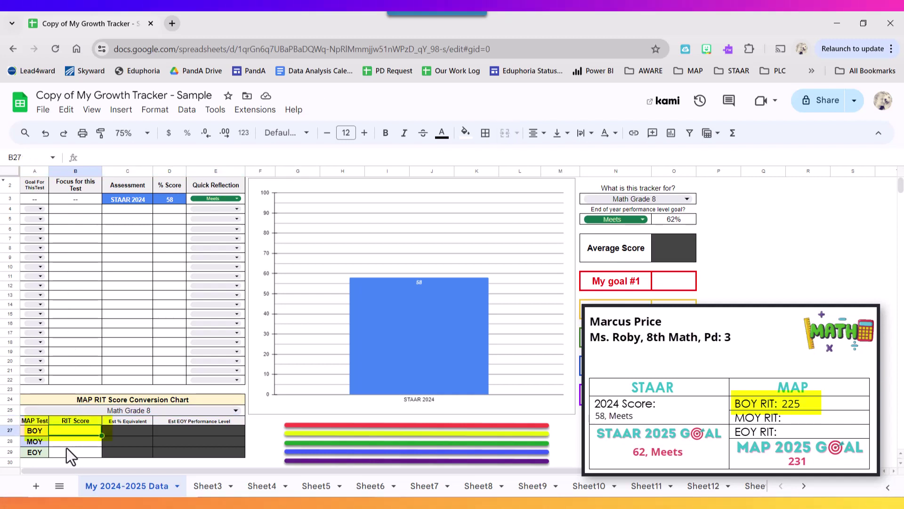
text(225)
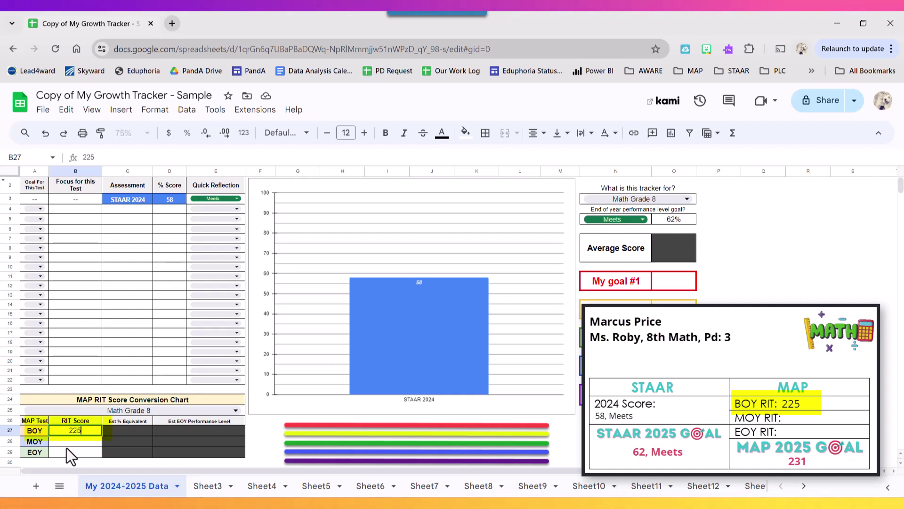
key(Return)
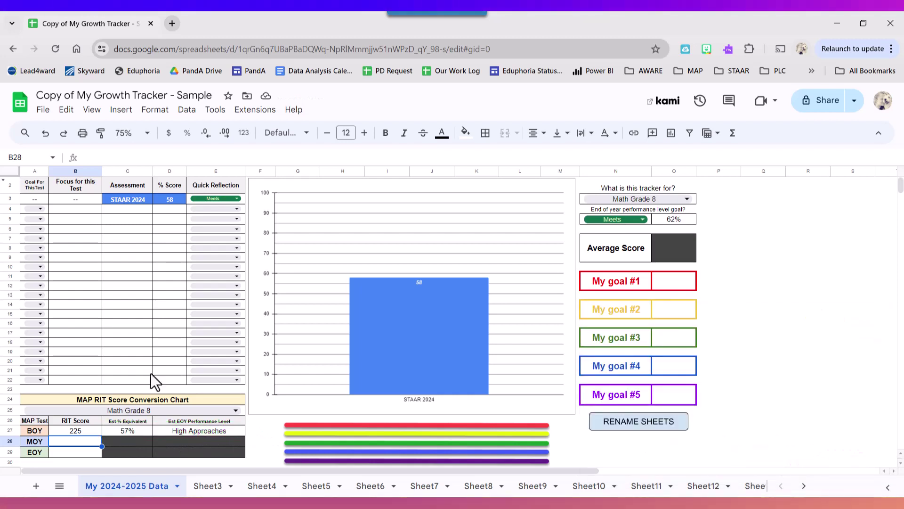
Add a MAP BOY row with a 57 score and an Almost there reflection
click(120, 210)
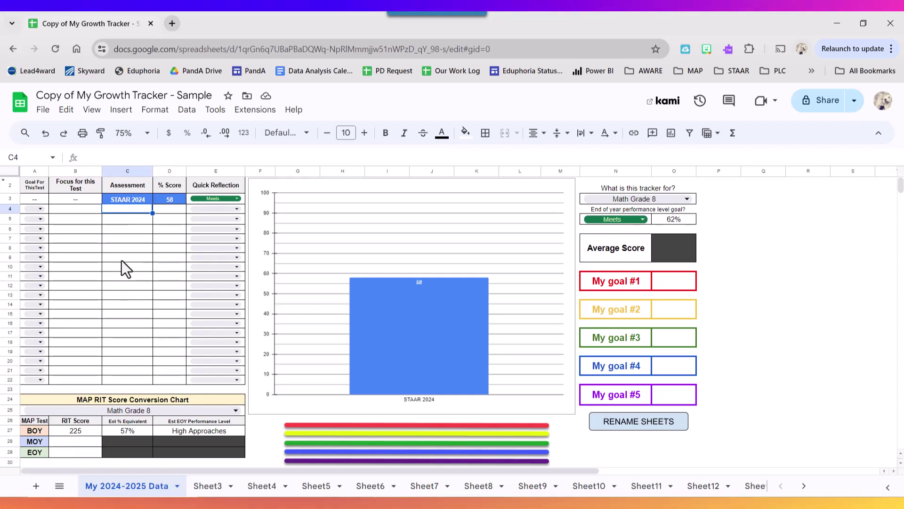
text(MAP BOY)
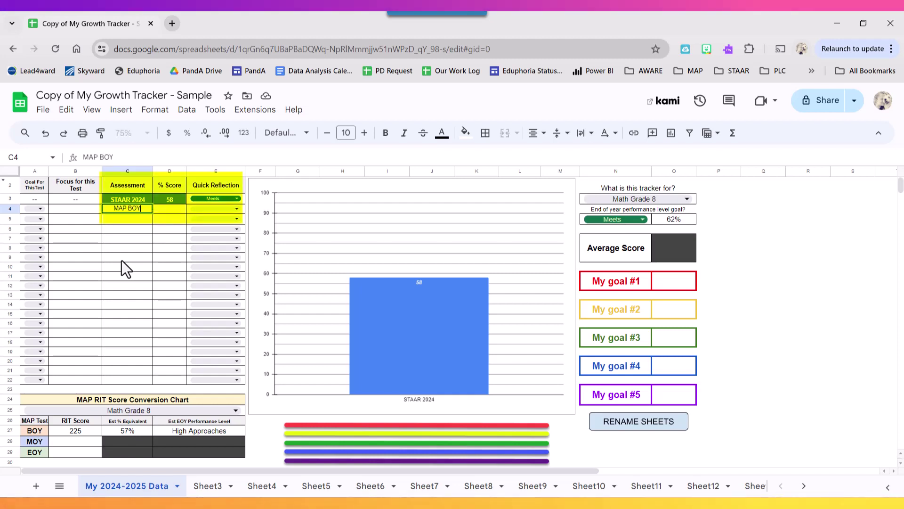
key(Tab)
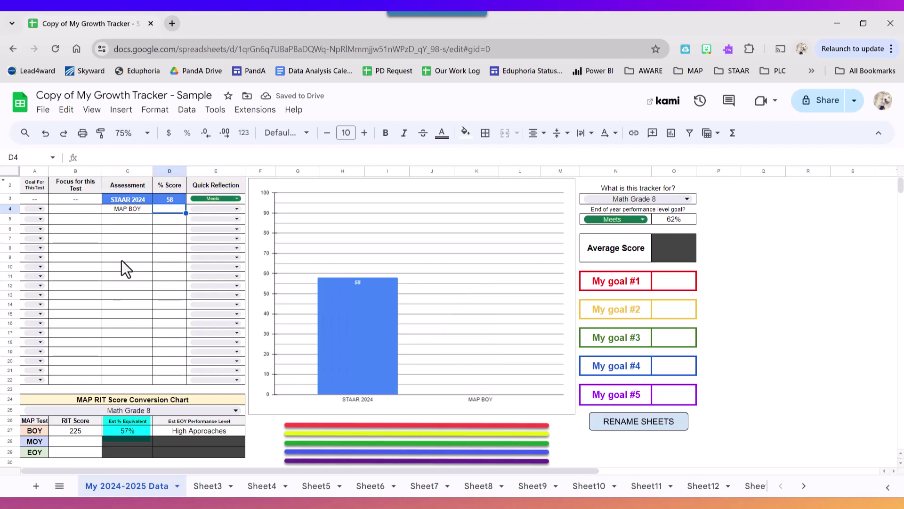
text(57)
key(Tab)
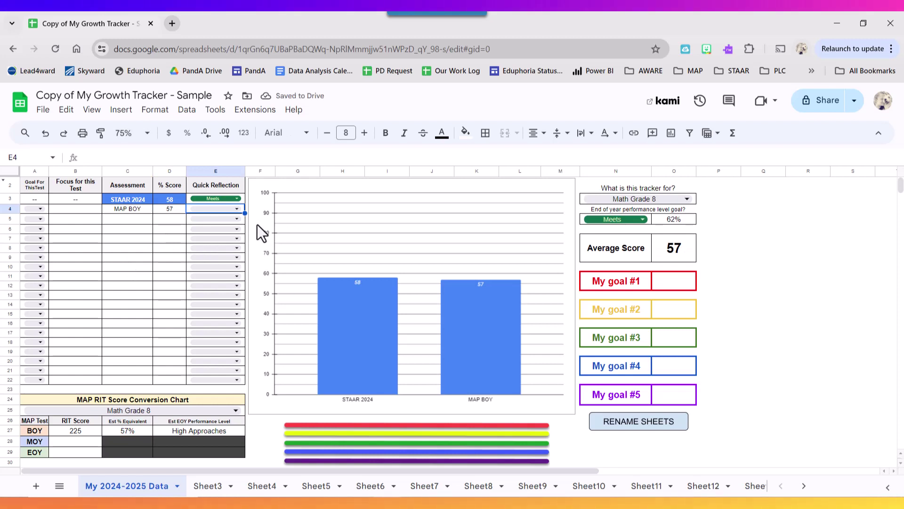
click(238, 210)
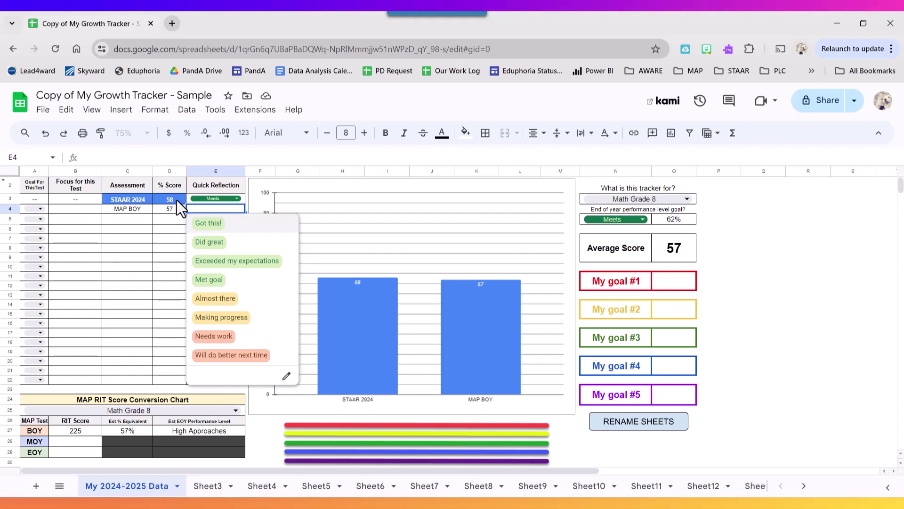
click(227, 299)
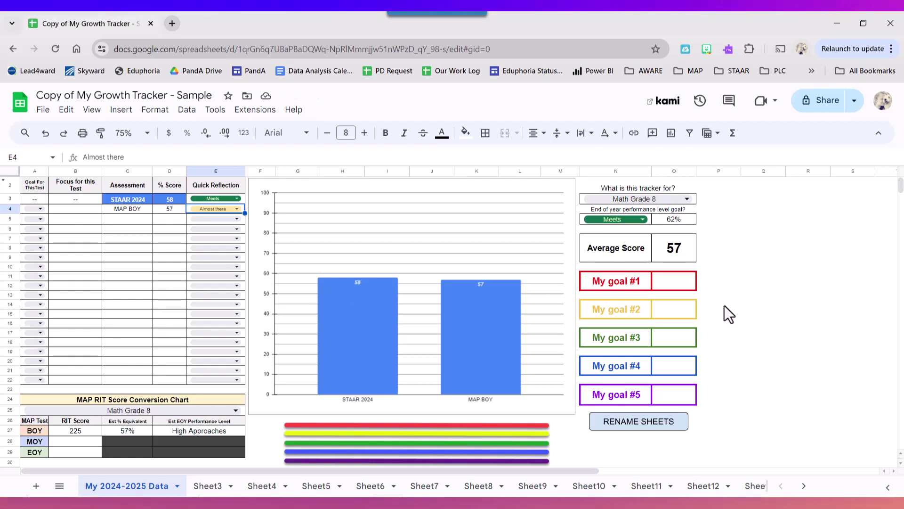
Start a Unit 1 assessment row below MAP BOY
click(123, 221)
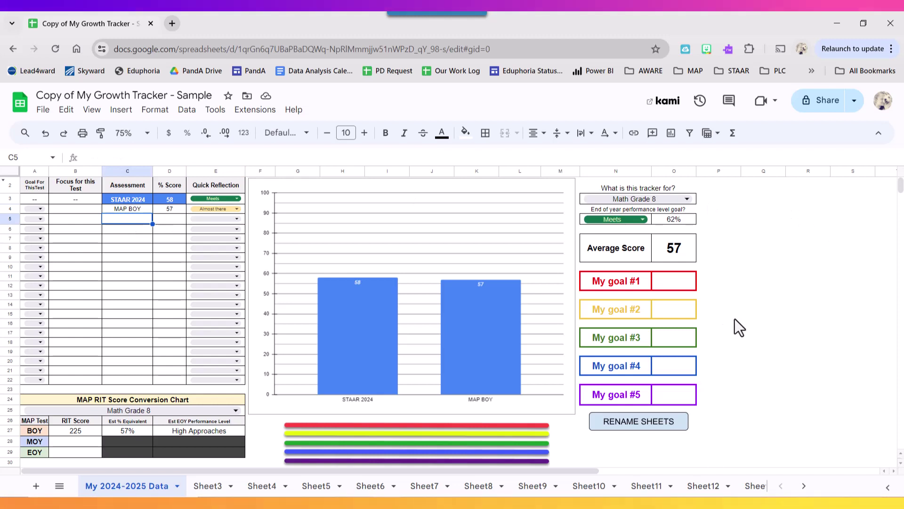
text(Unit 1)
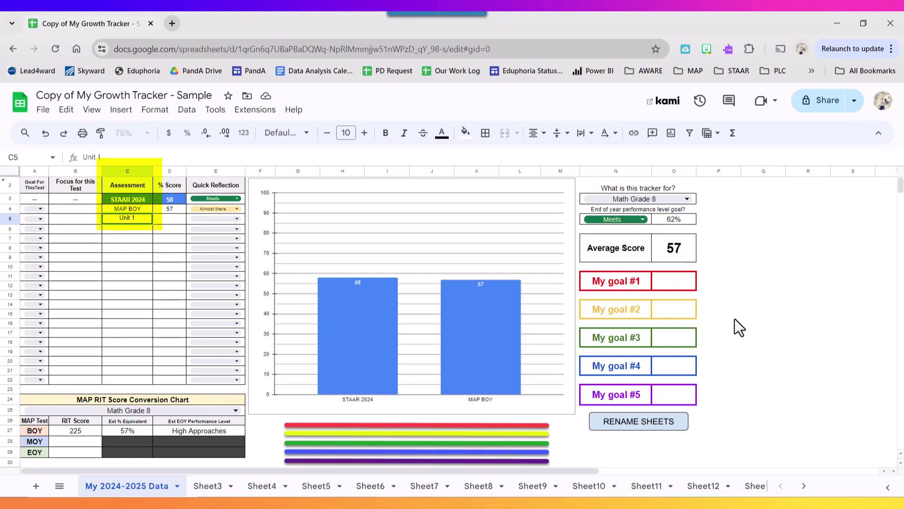
key(Tab)
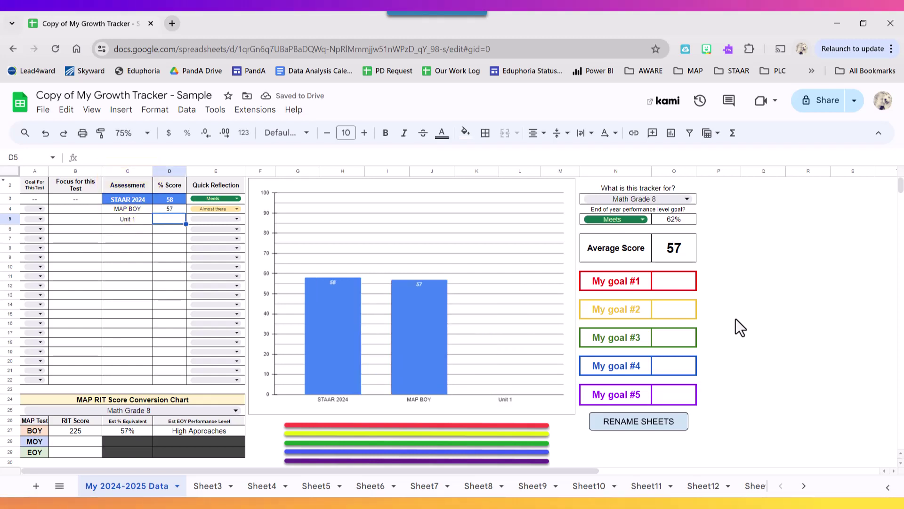
Enter 60 in the My goal #1 box after checking the 62% goal formula
click(671, 284)
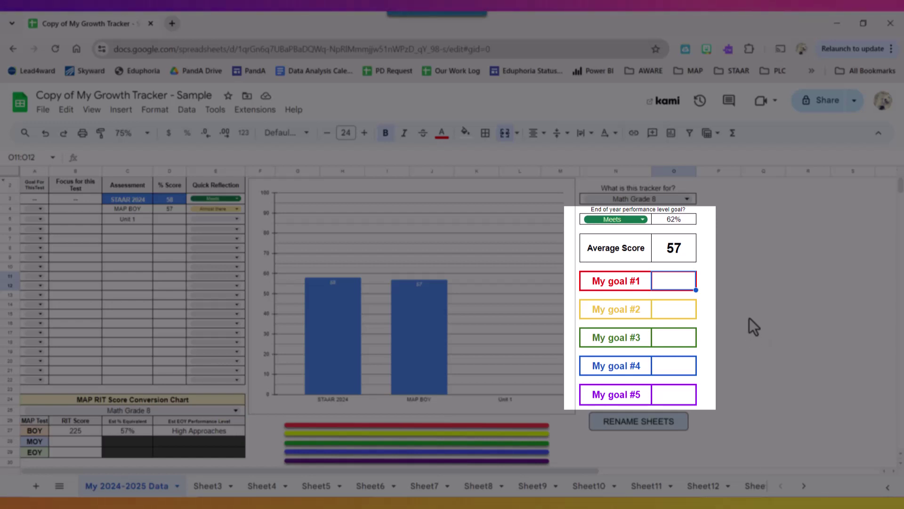
click(688, 222)
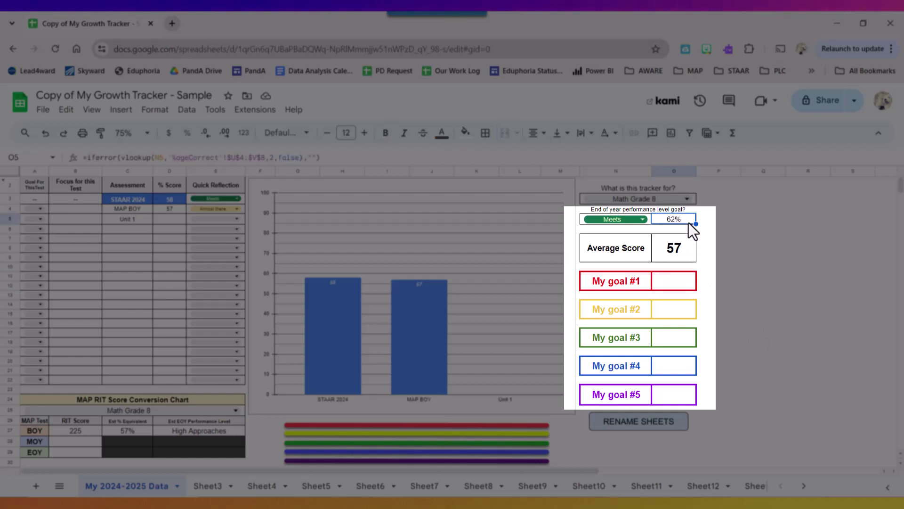
click(685, 274)
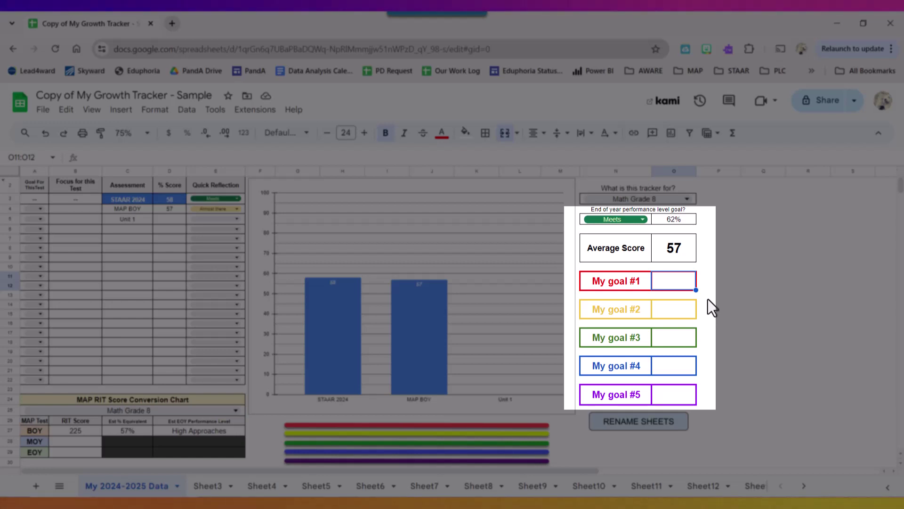
text(60)
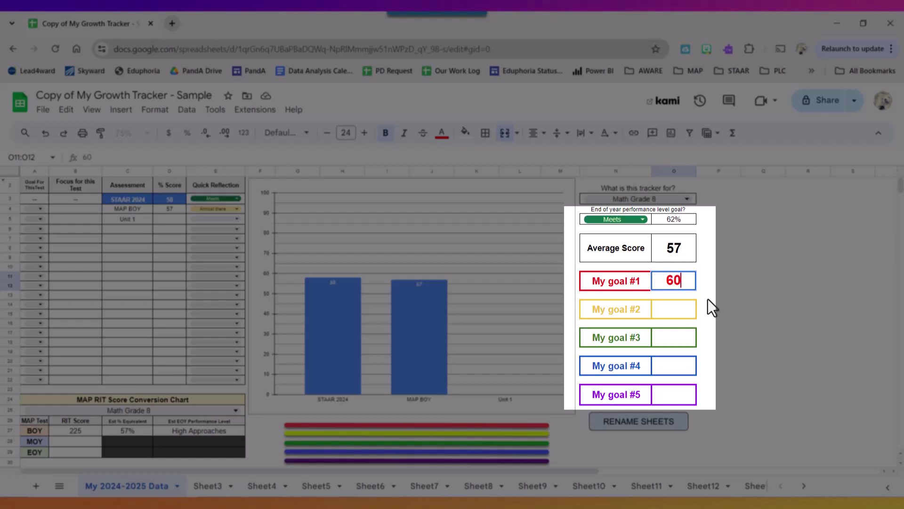
key(Return)
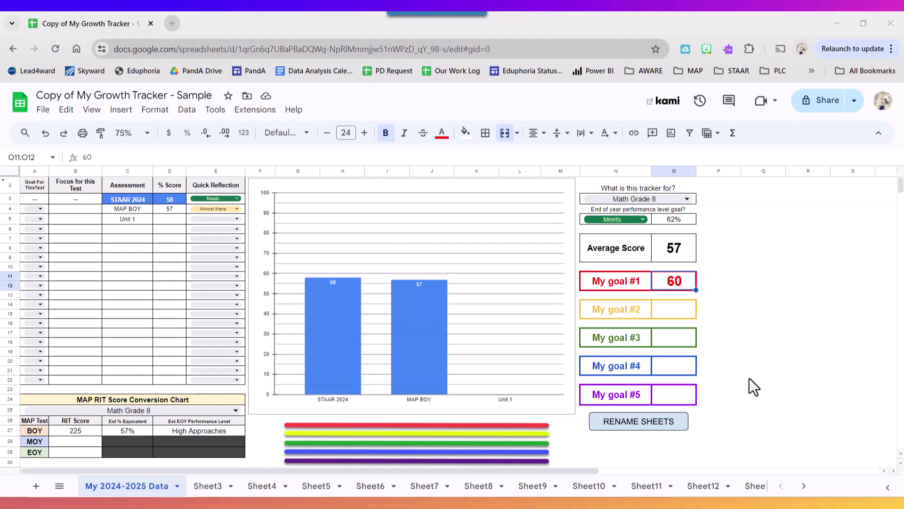
Drag the red goal line drawing up onto the chart at the 60 mark
click(405, 425)
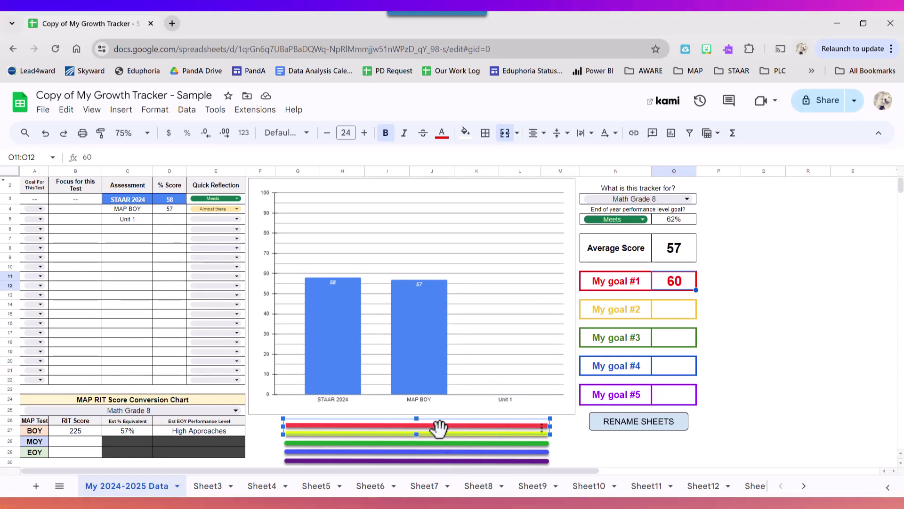
drag(437, 423, 429, 268)
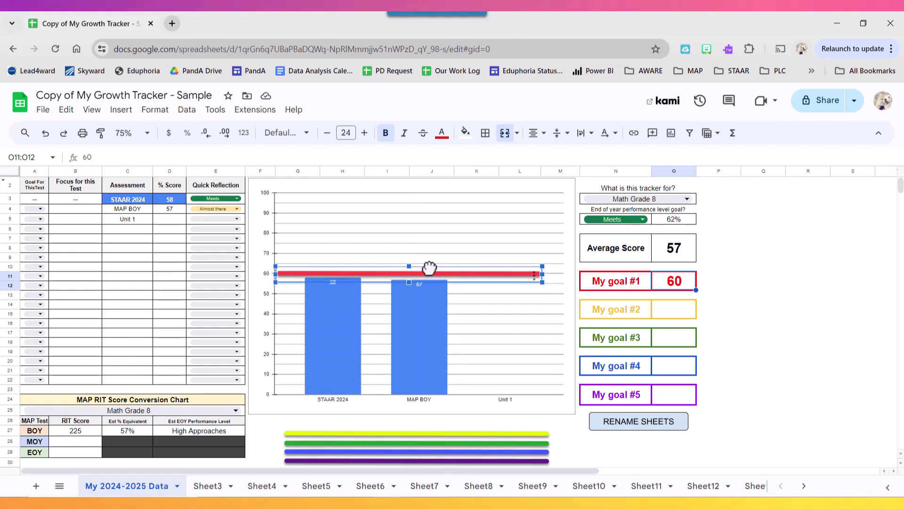
click(857, 326)
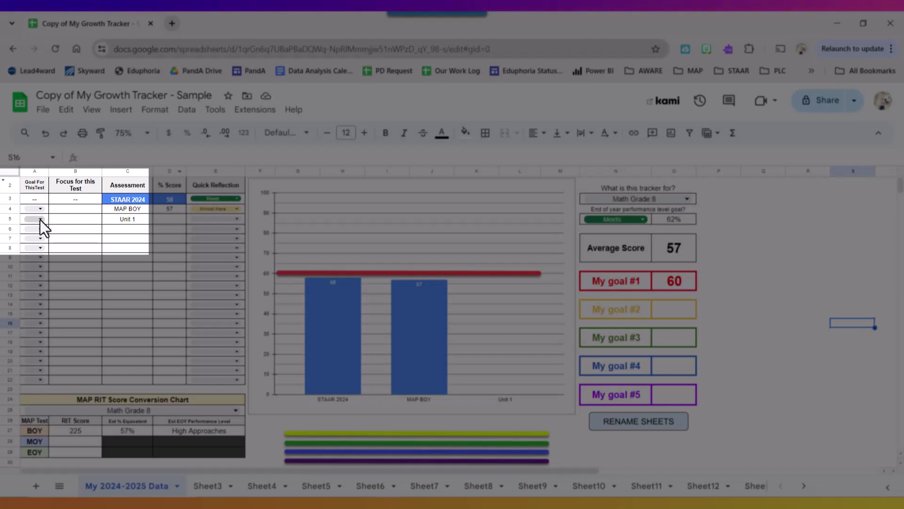
Choose 60 in A5 and write 'use scratch paper' as the Unit 1 focus in B5
click(41, 220)
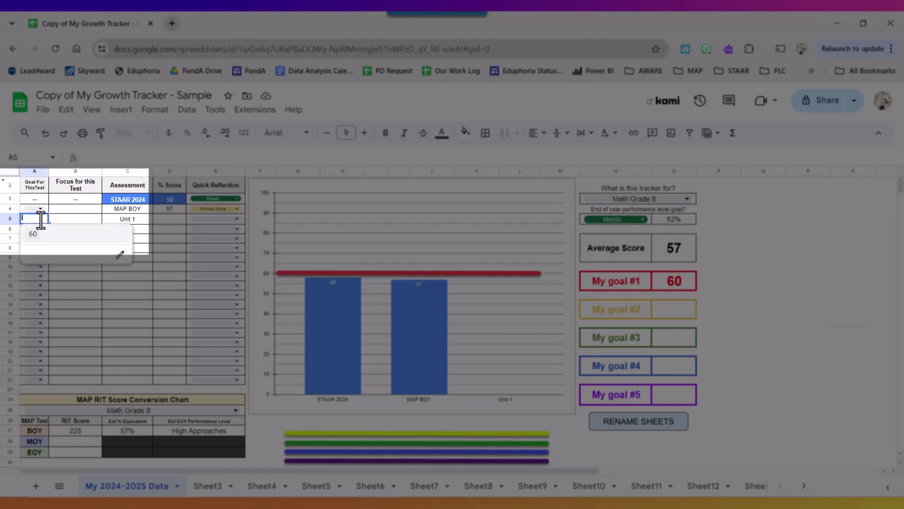
click(34, 235)
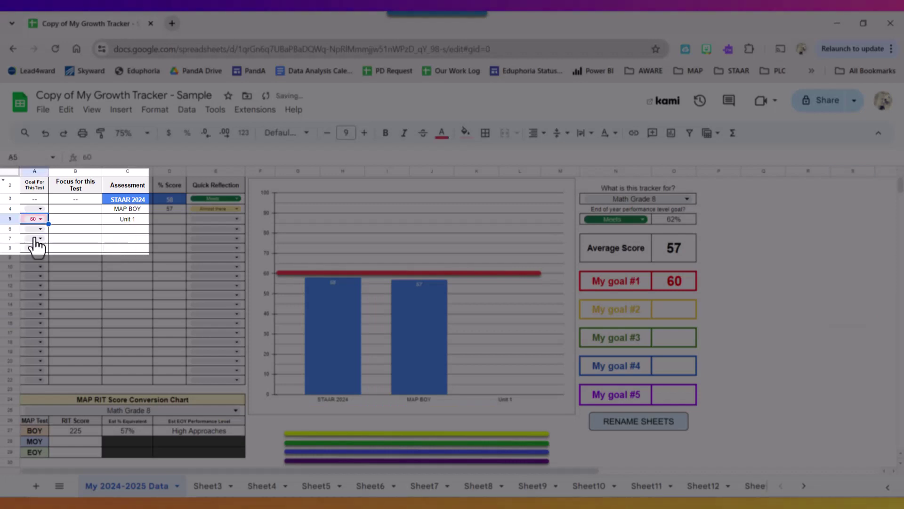
click(67, 220)
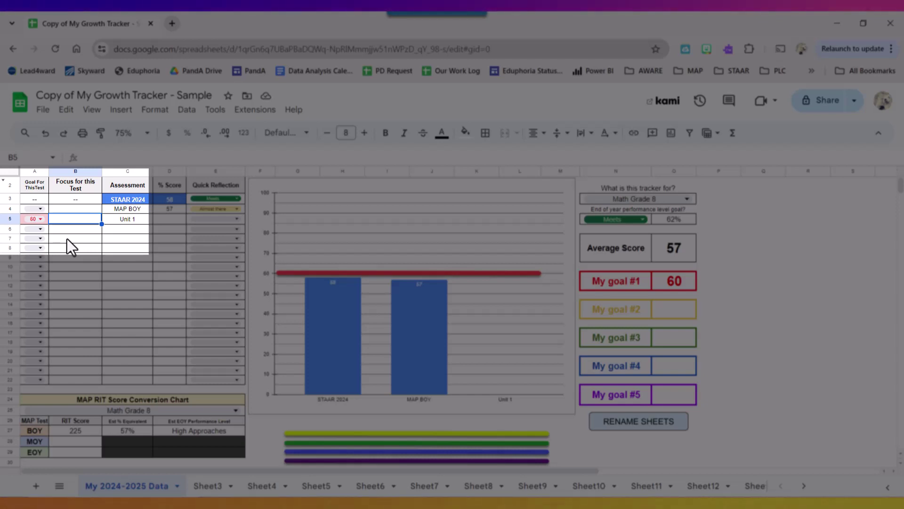
text(use)
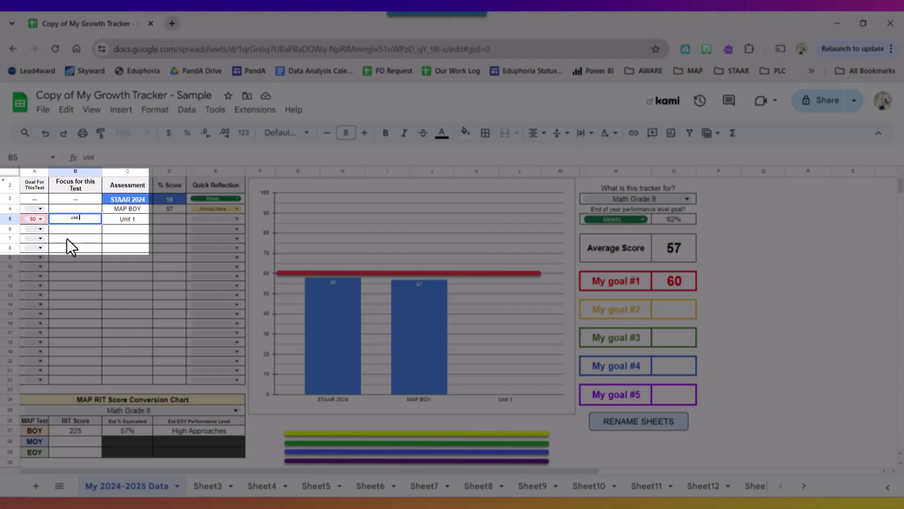
text( scratch paper)
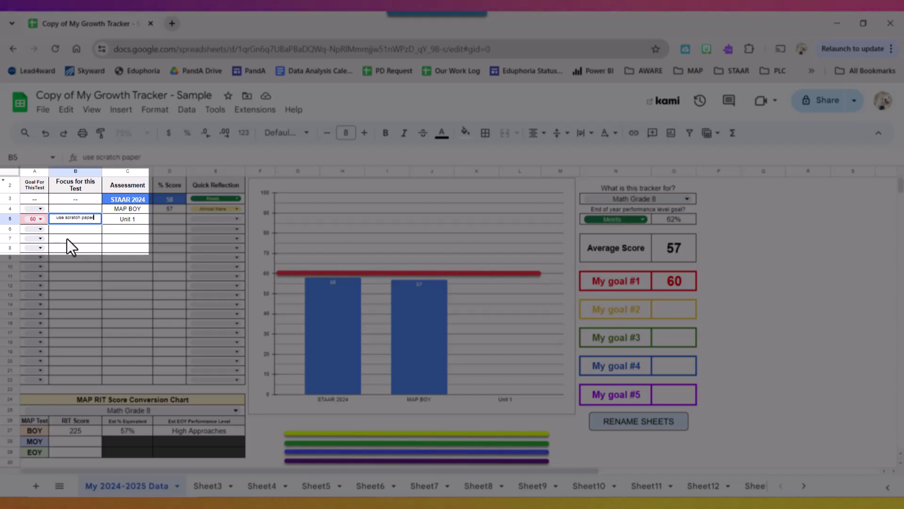
key(Tab)
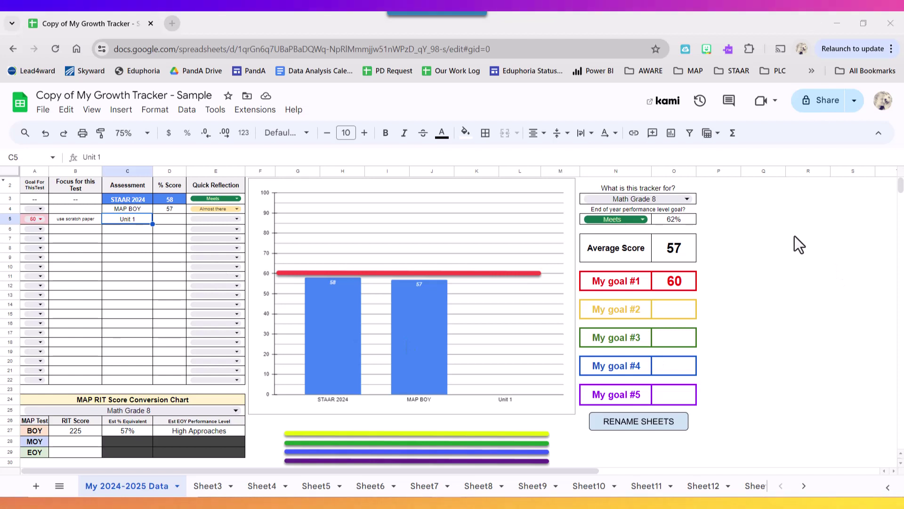
click(176, 218)
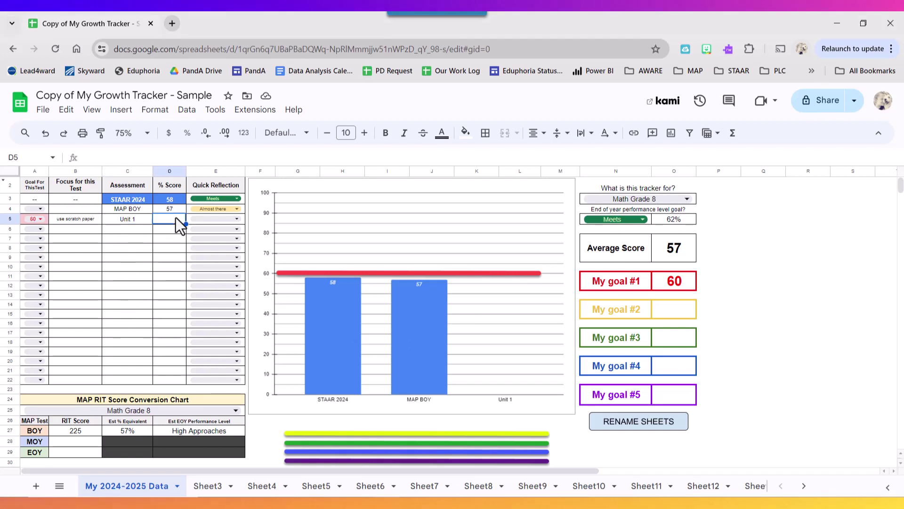
Open a new Chrome tab and enter tinyurl.com/neisdtest as the address
click(174, 26)
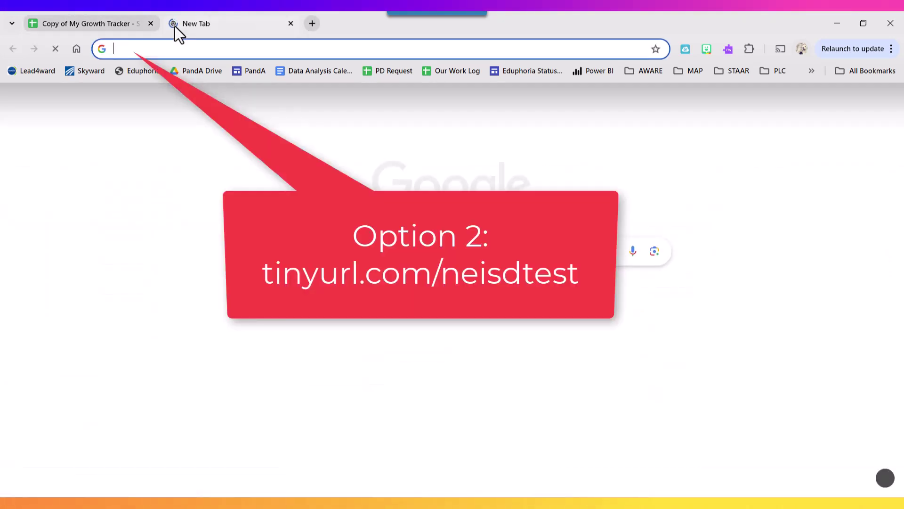
text(tinyurl)
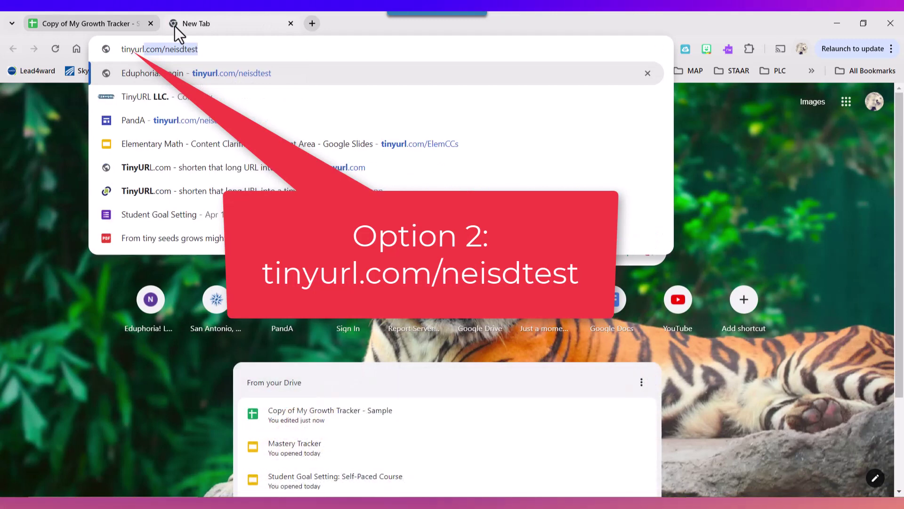
text(.com/)
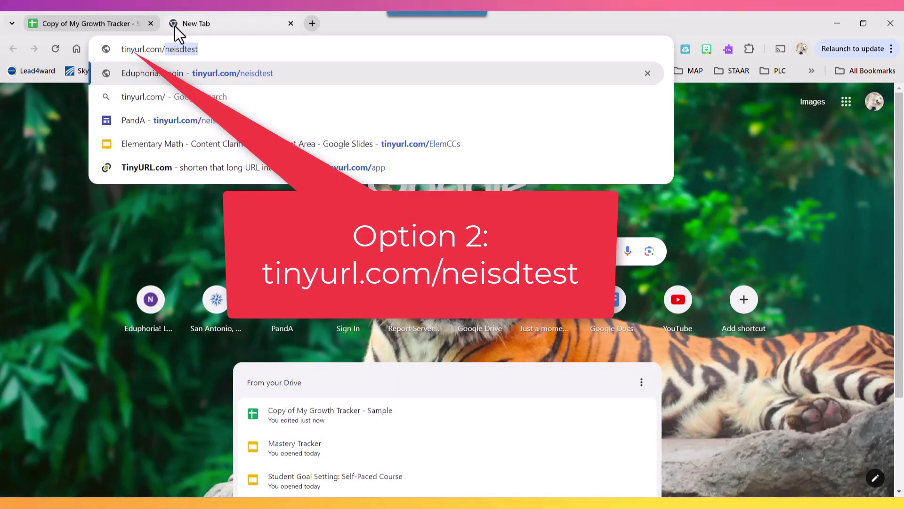
text(neisdtest)
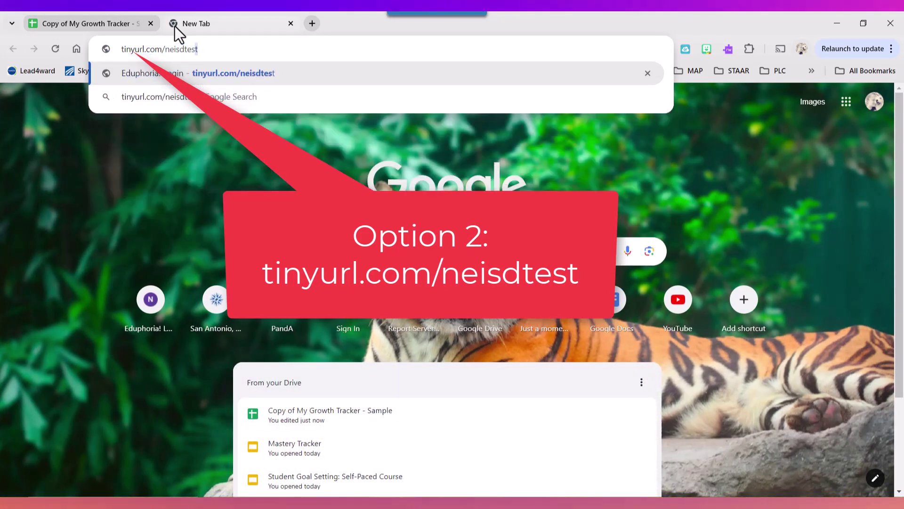
Load the tinyurl link and sign in to Eduphoria
key(Return)
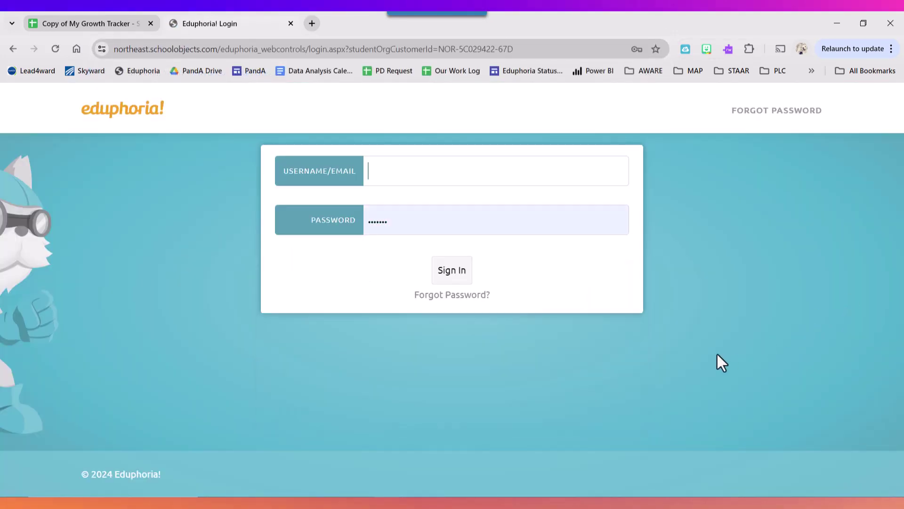
click(394, 168)
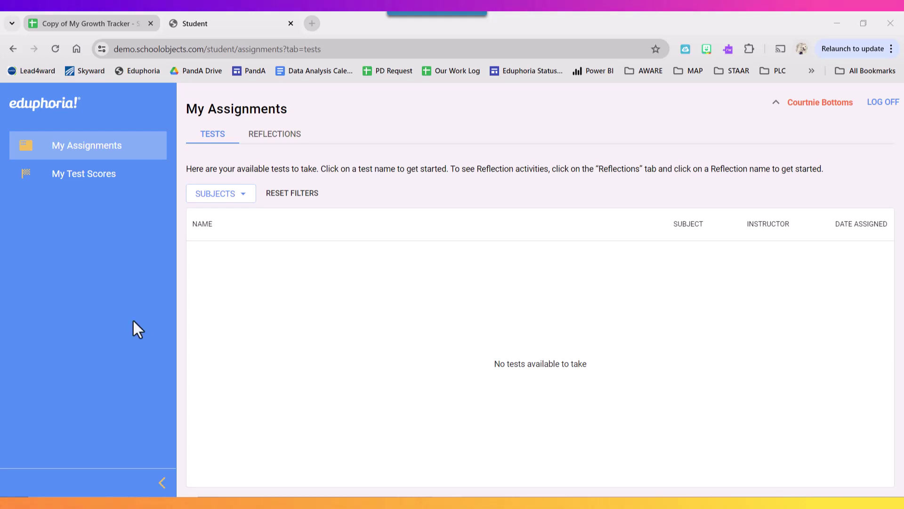
click(85, 181)
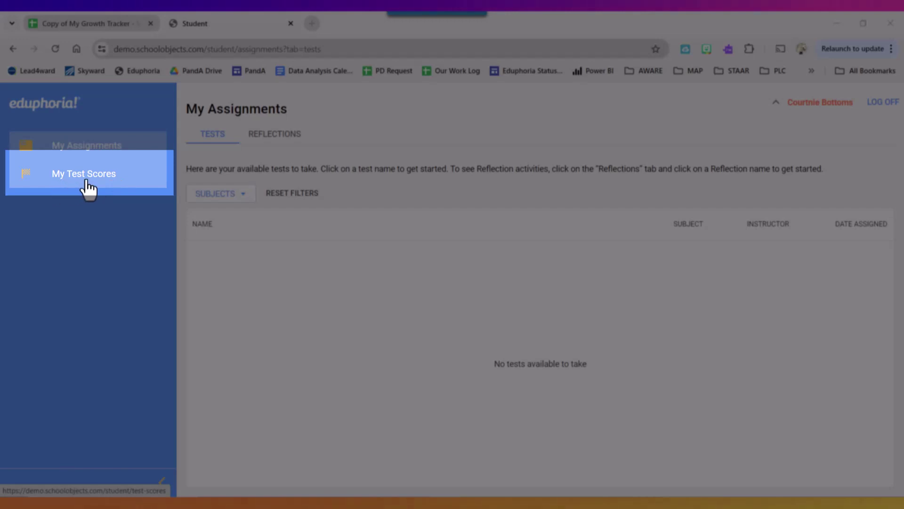
Find the 63% Student Goal Setting result under My Test Scores, then return to the tracker
click(88, 189)
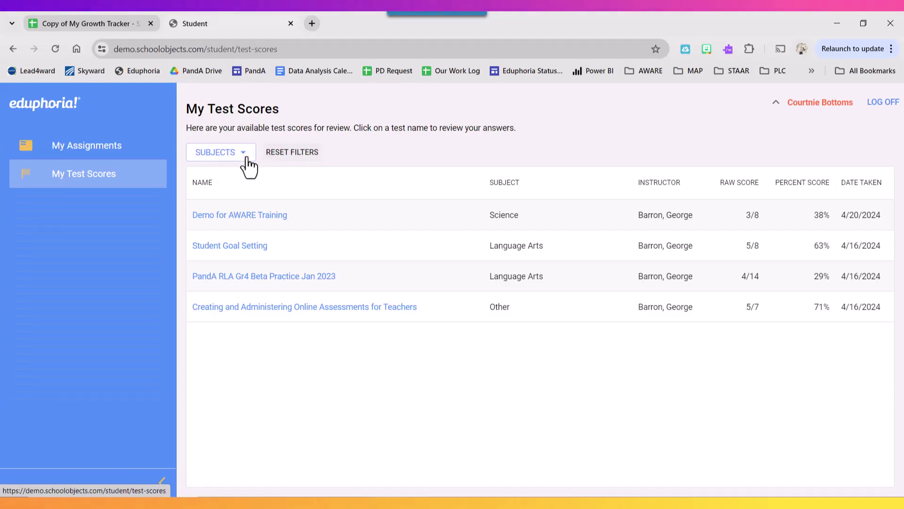
click(242, 153)
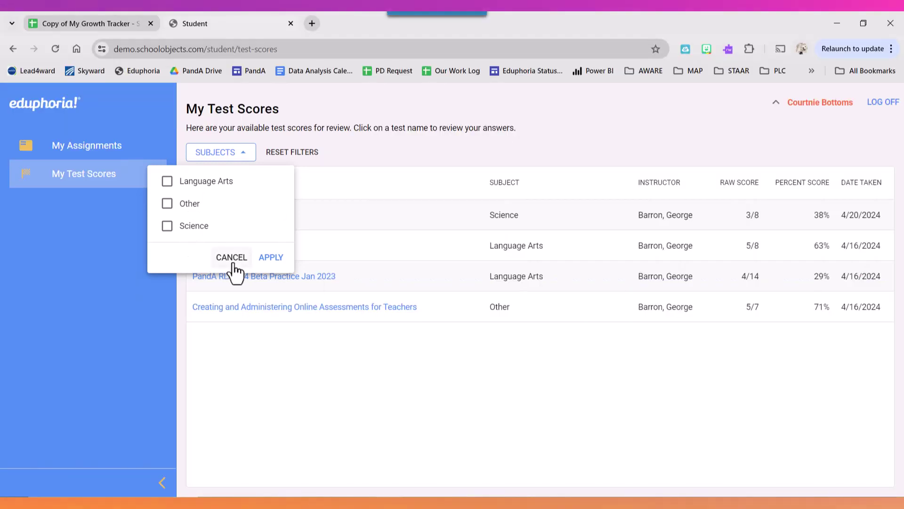
click(231, 258)
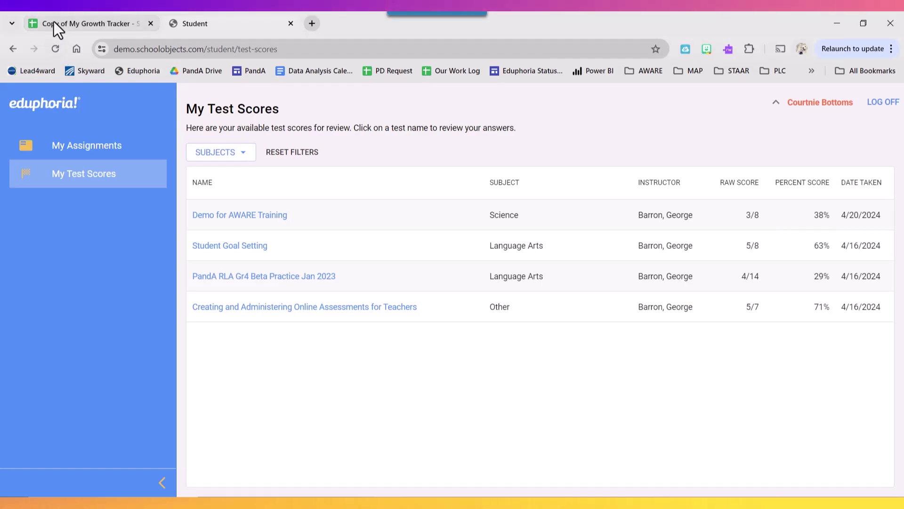
click(54, 21)
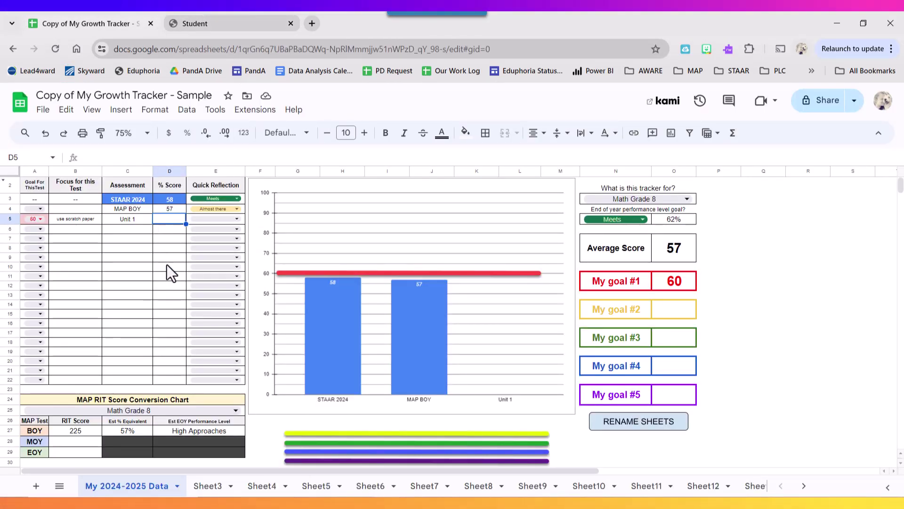
Enter 63 as the Unit 1 score in D5 and set its quick reflection to Met goal
text(63)
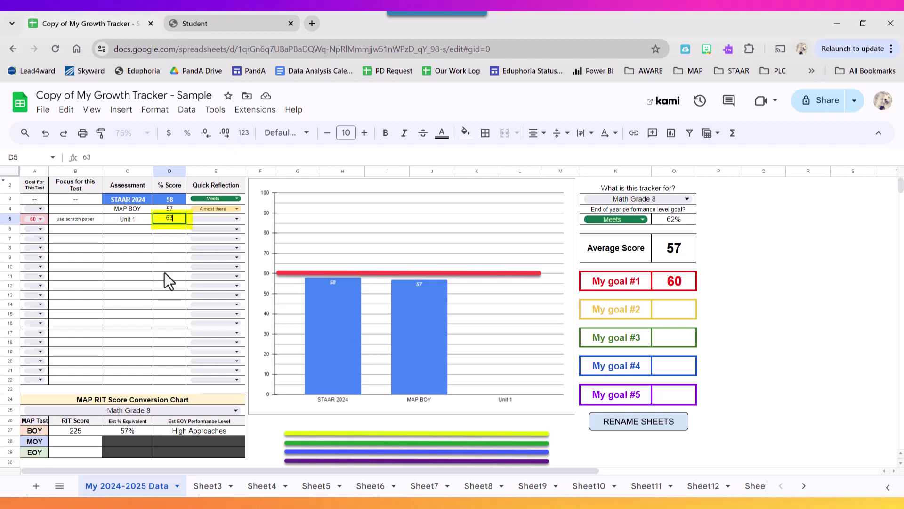
key(Tab)
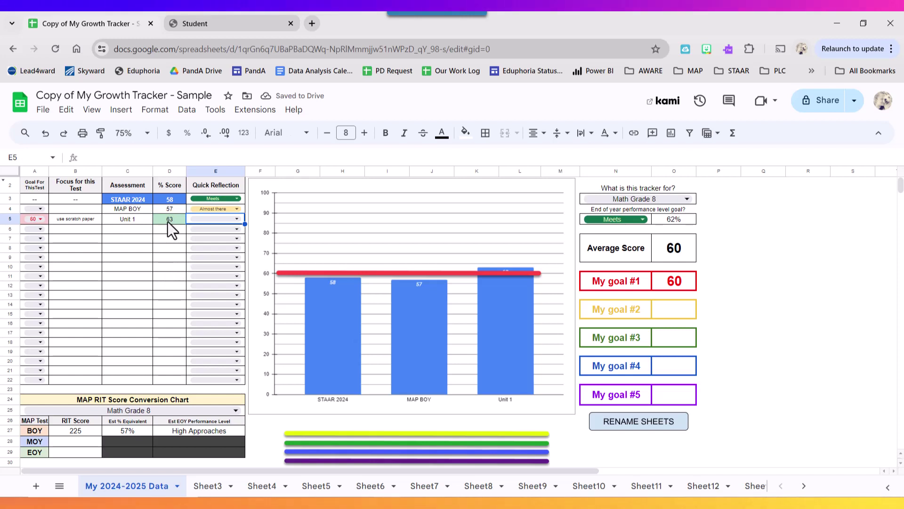
click(236, 219)
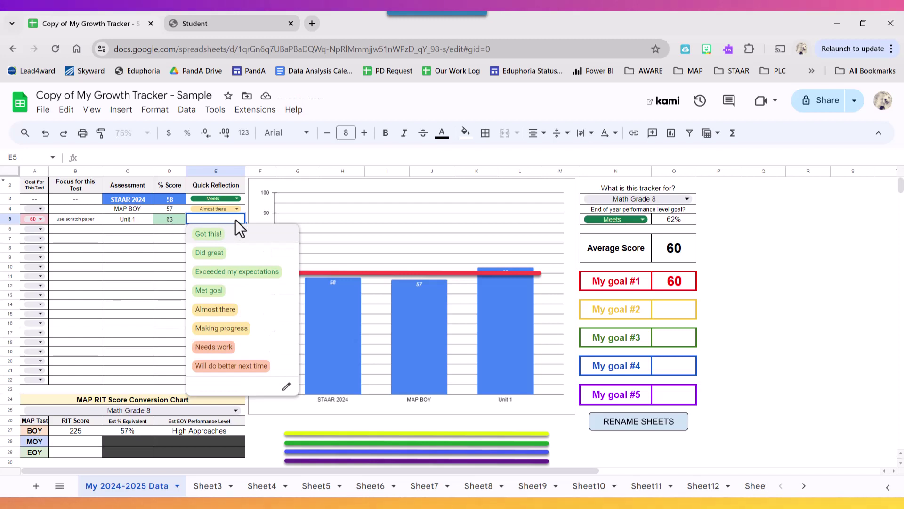
click(210, 291)
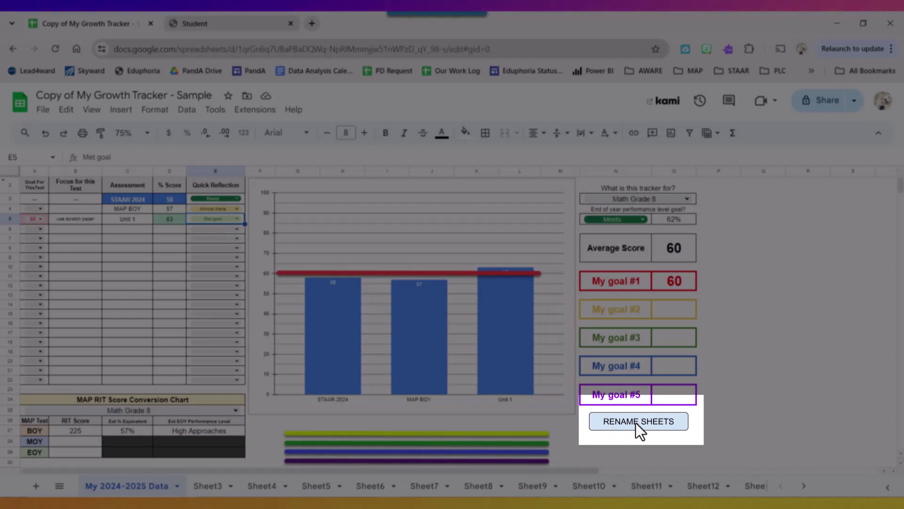
Run the sheet-renaming script and authorize it with the account, allowing spreadsheet access
click(636, 422)
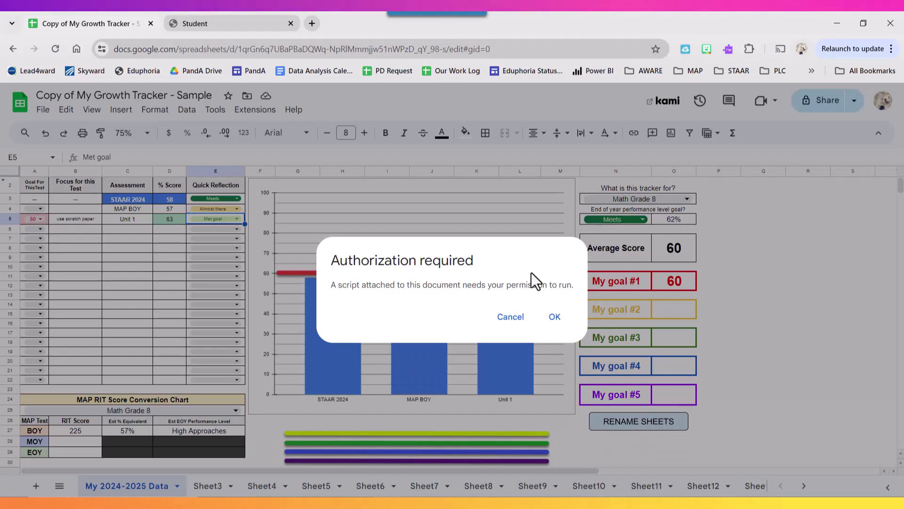
click(555, 317)
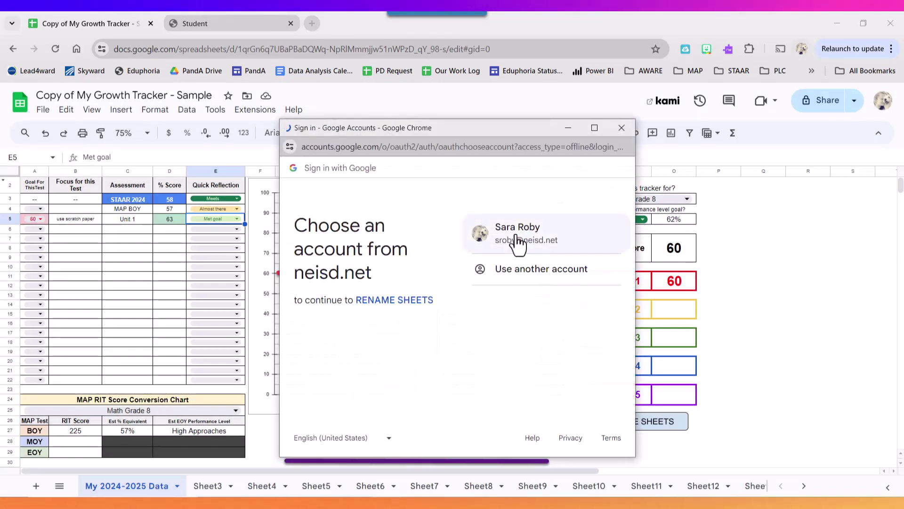
click(517, 236)
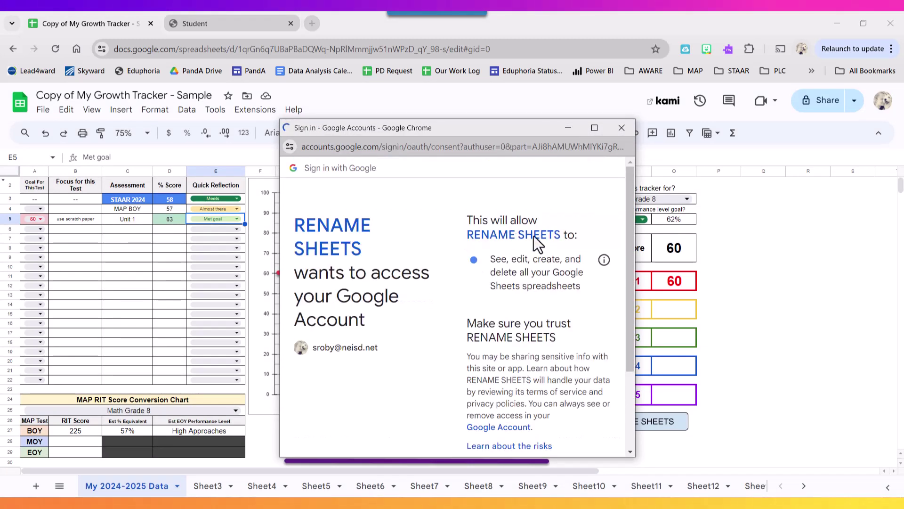
scroll(557, 360, down, 3)
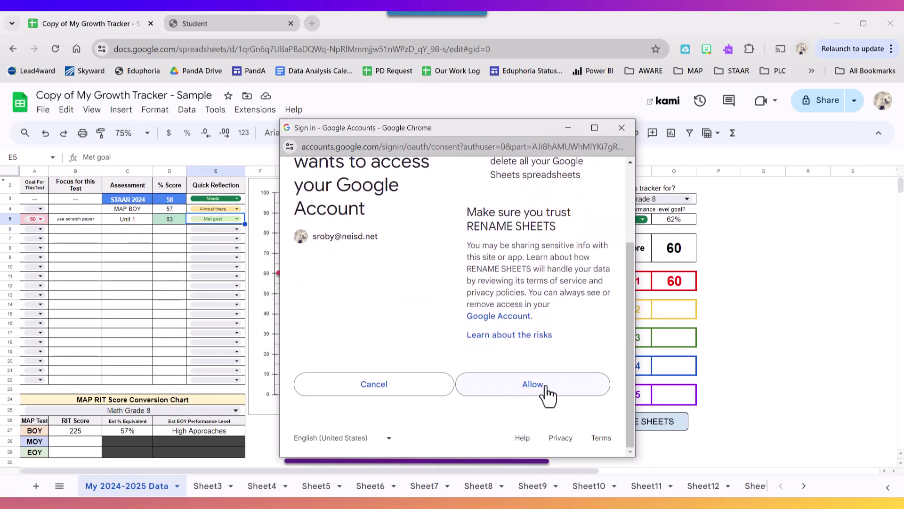
click(556, 387)
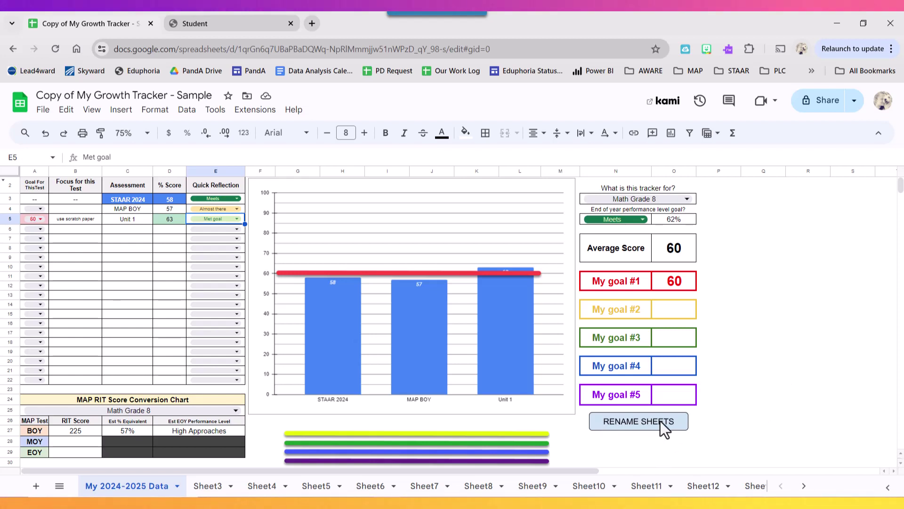
Run RENAME SHEETS so the tabs read MAP BOY and Unit 1, and view the Unit 1 sheet
click(635, 422)
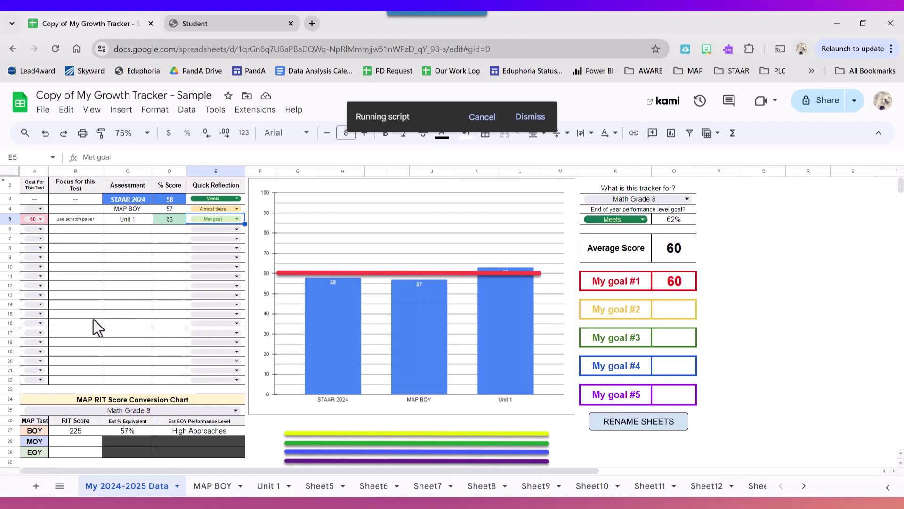
click(131, 171)
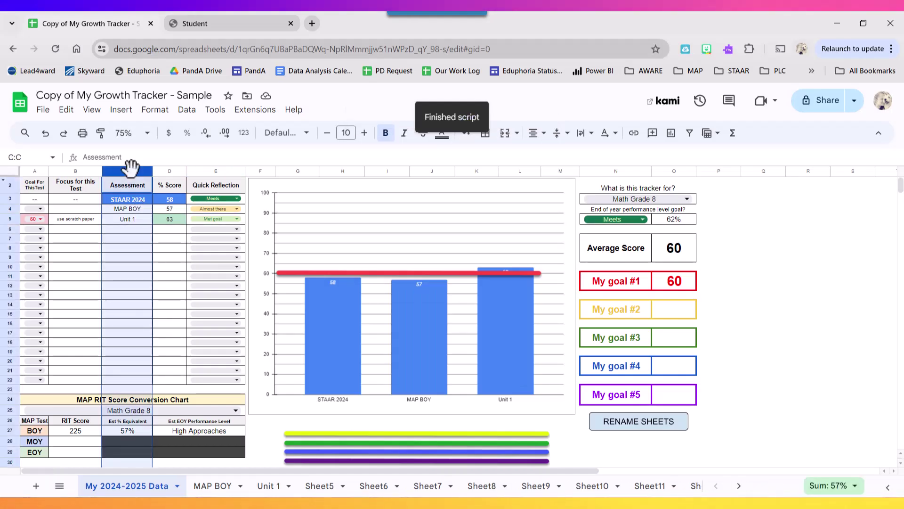
click(139, 222)
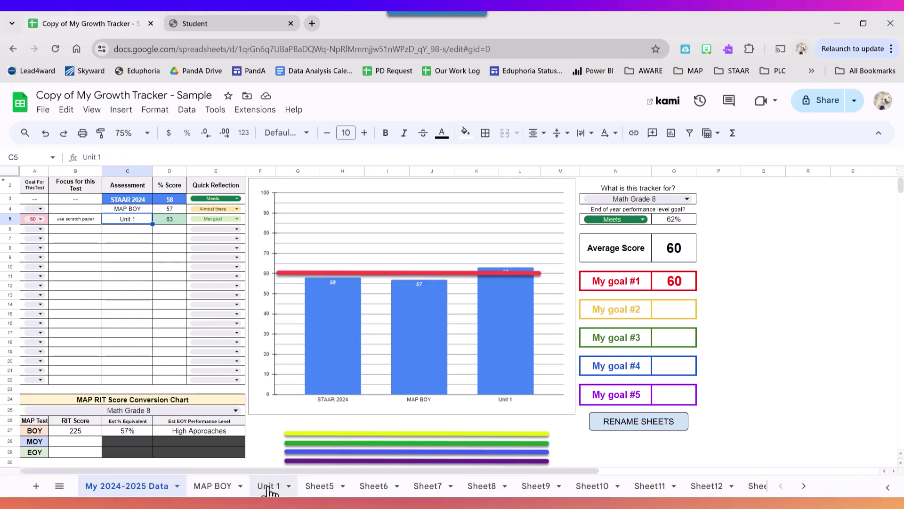
click(269, 487)
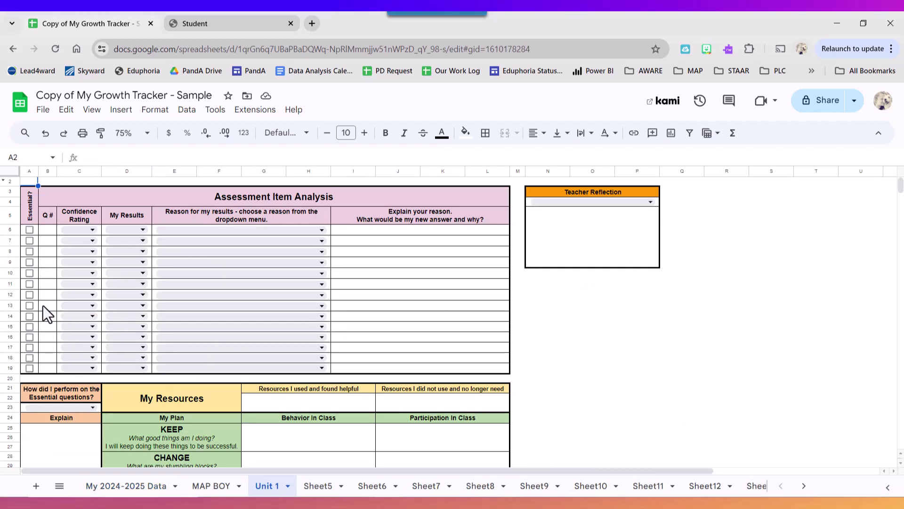
Select the first Q# cell and check the test scores in the Student tab
click(47, 231)
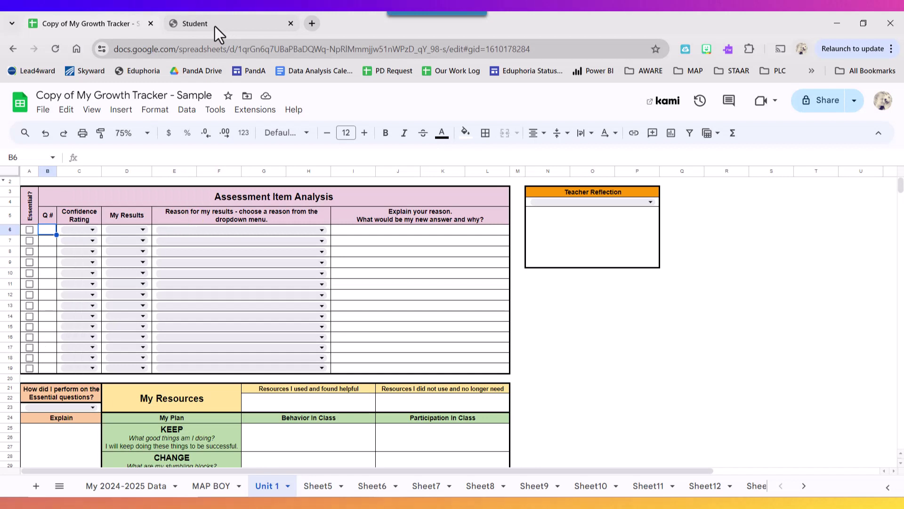
click(215, 27)
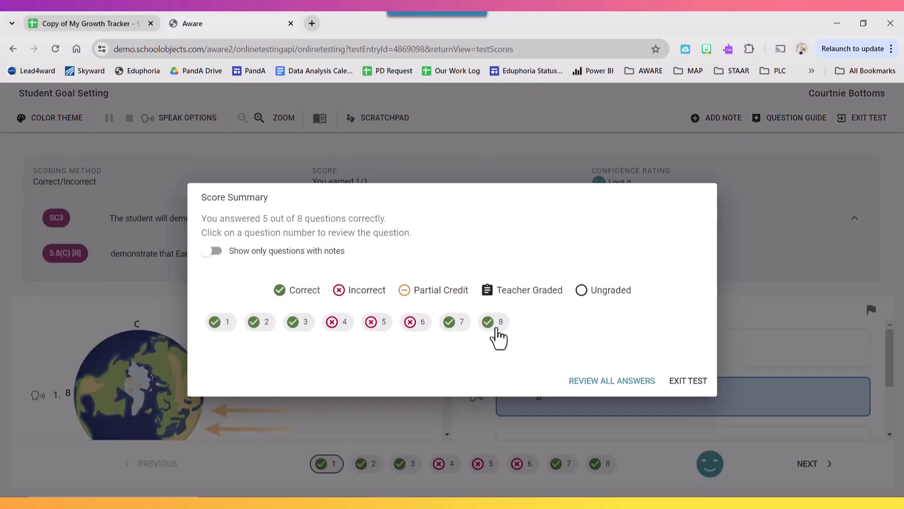
click(100, 24)
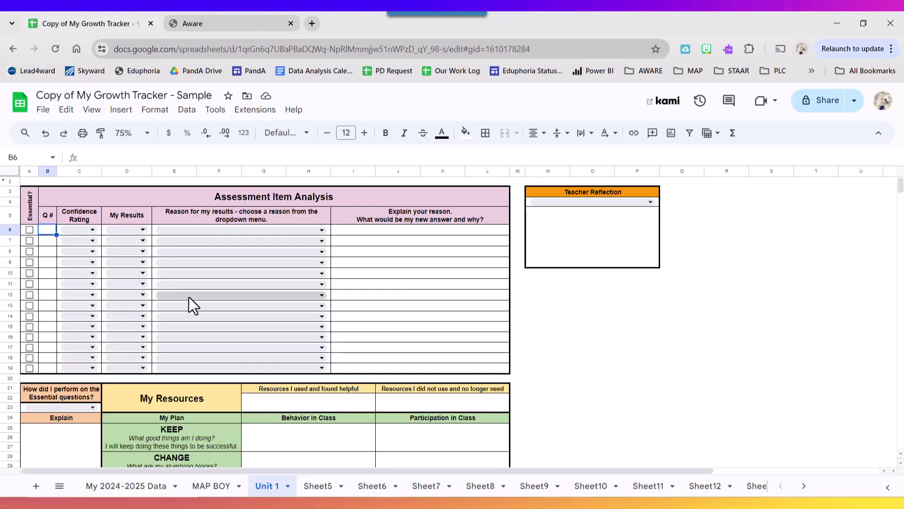
Number the questions 1 through 8 down cells B6:B13
text(1)
key(Return)
text(2)
key(Return)
text(3)
key(Return)
text(4)
key(Return)
text(5)
key(Return)
text(6)
key(Return)
text(7)
key(Return)
text(8)
key(Return)
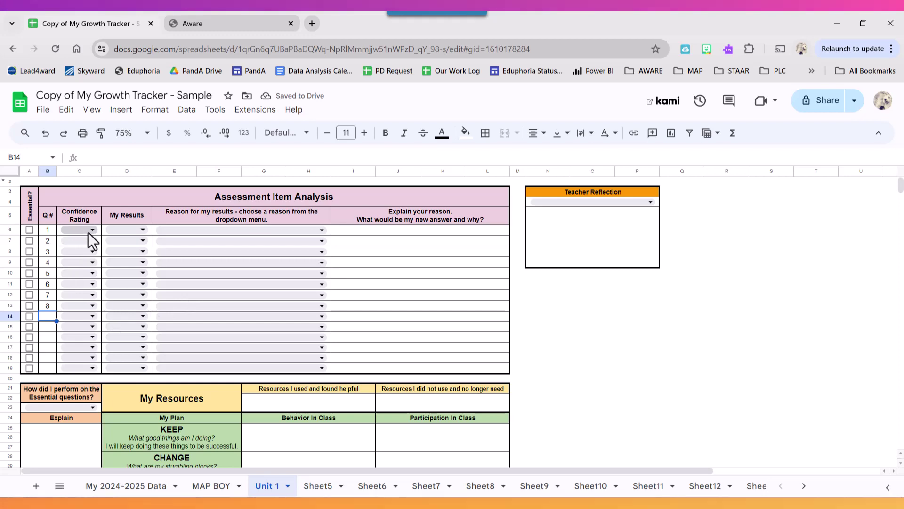
After checking the Aware score summary, mark questions 1, 2, 3, 7 and 8 Correct
click(141, 229)
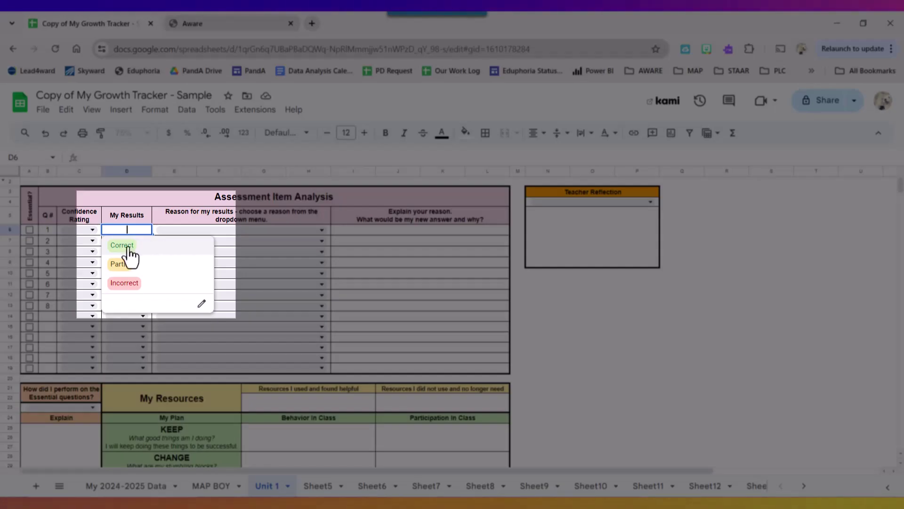
click(203, 24)
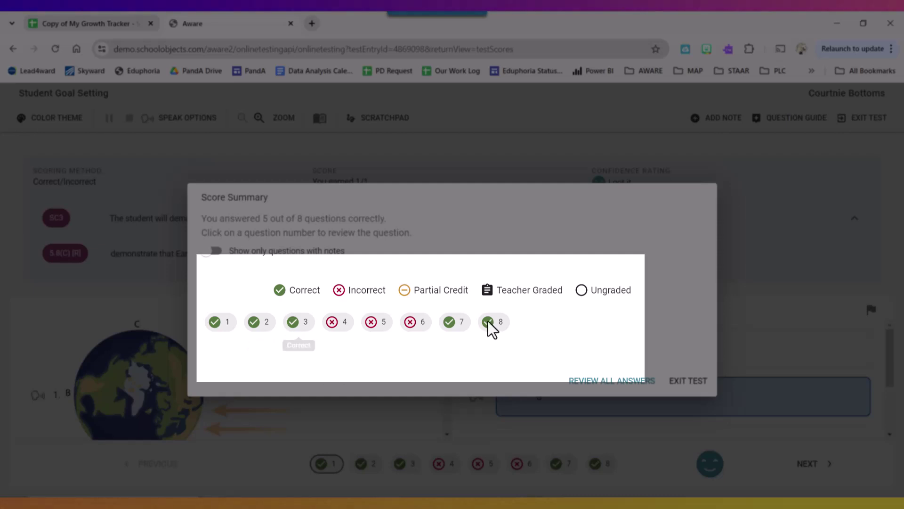
click(118, 24)
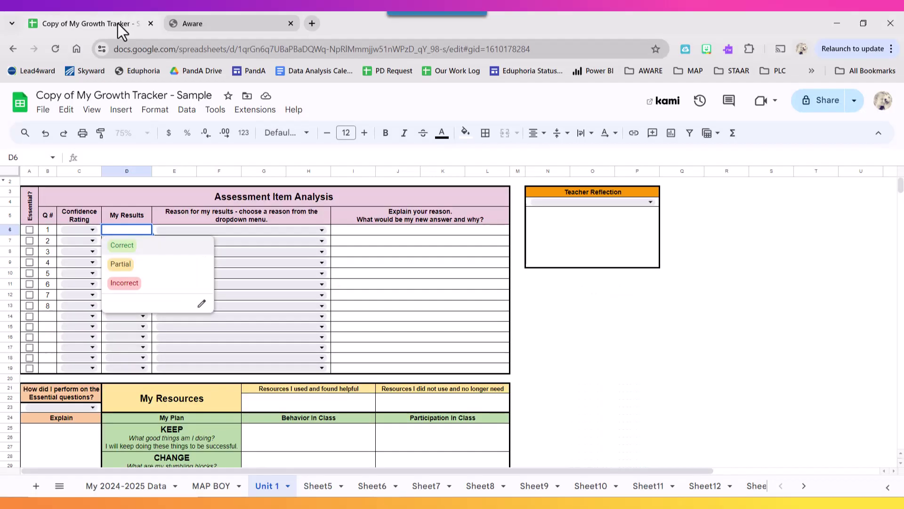
click(123, 246)
click(142, 240)
click(130, 270)
click(141, 251)
click(132, 280)
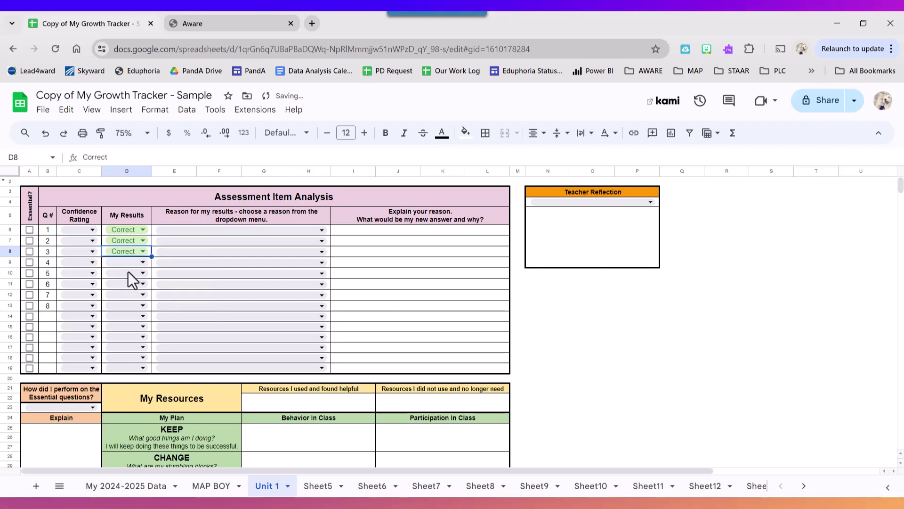
click(127, 296)
click(125, 311)
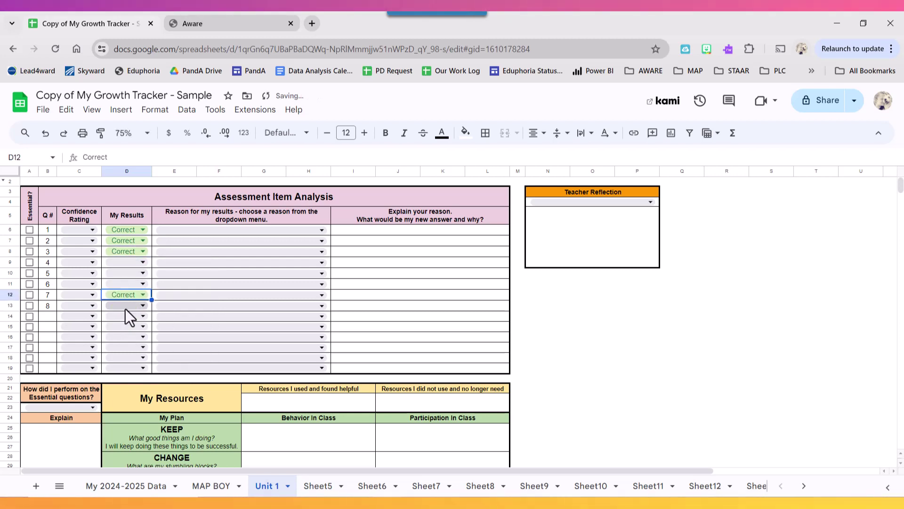
click(127, 306)
click(126, 324)
Recheck the Aware summary and mark questions 4, 5 and 6 Incorrect under My Results
click(235, 26)
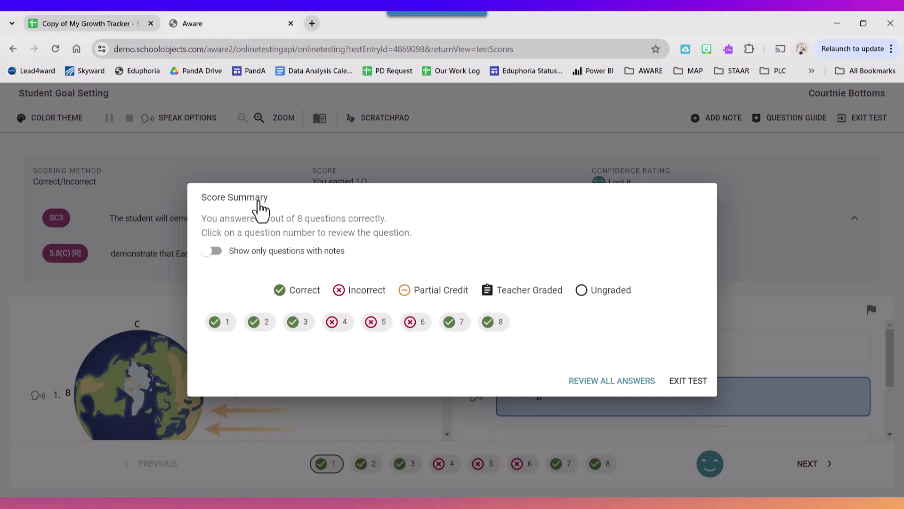
click(120, 24)
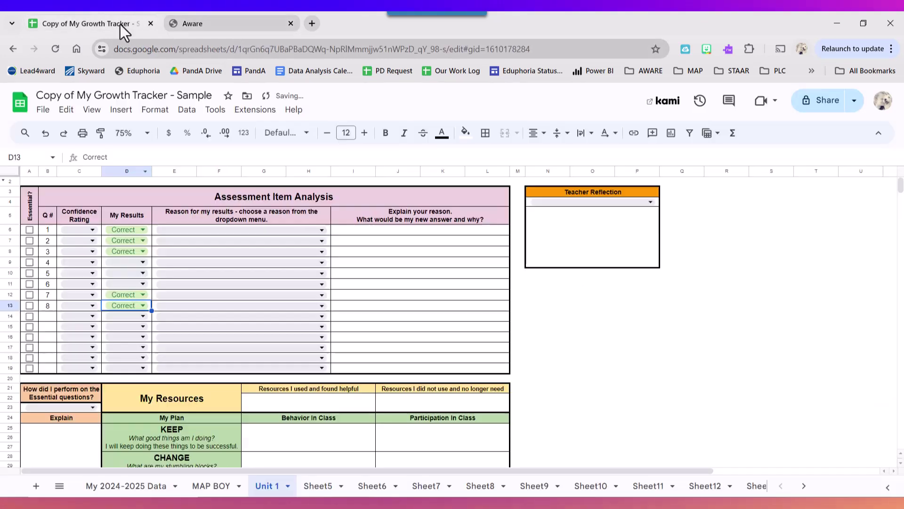
click(142, 264)
click(134, 315)
click(138, 275)
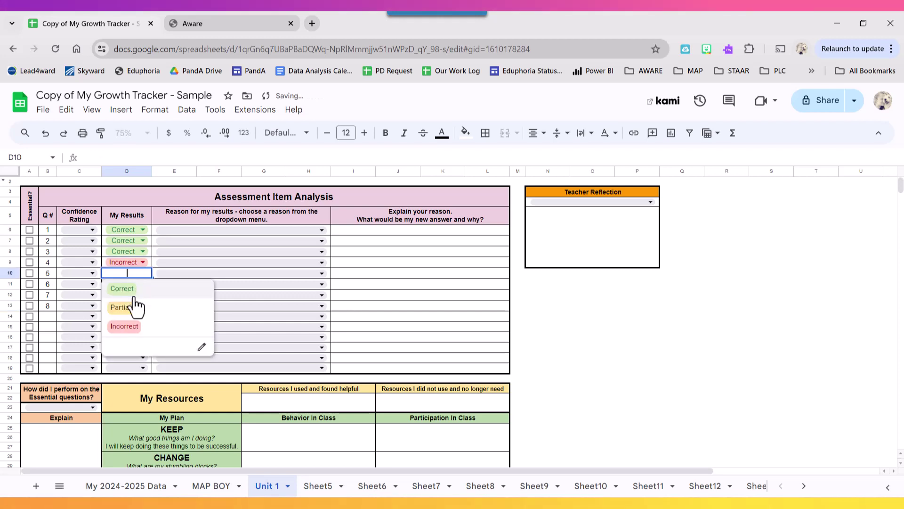
click(134, 325)
click(139, 285)
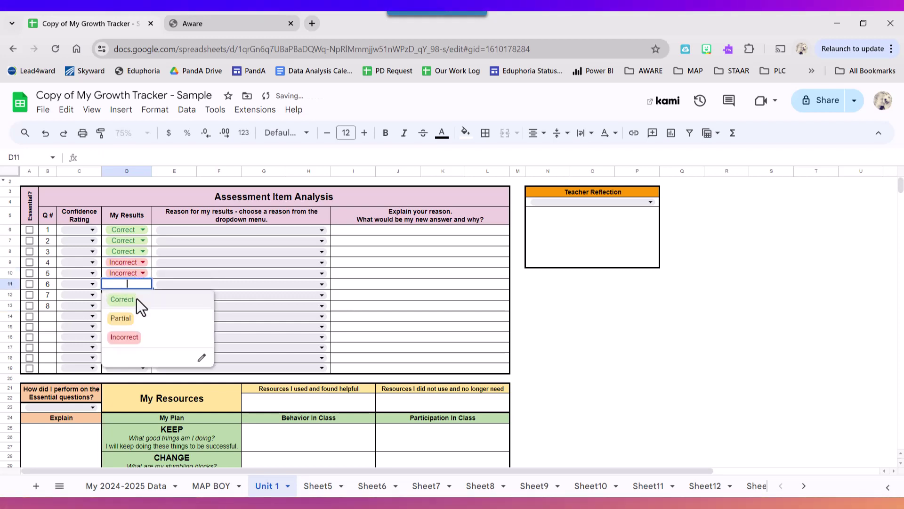
click(135, 338)
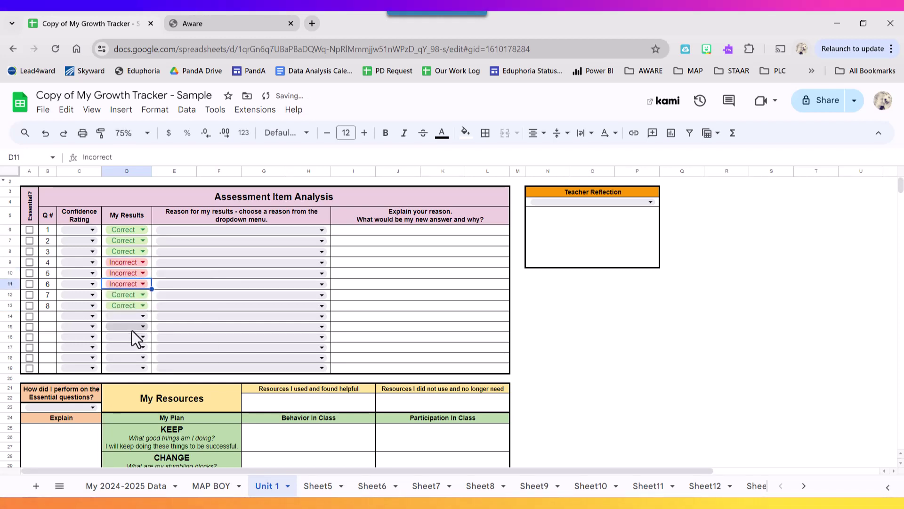
click(193, 25)
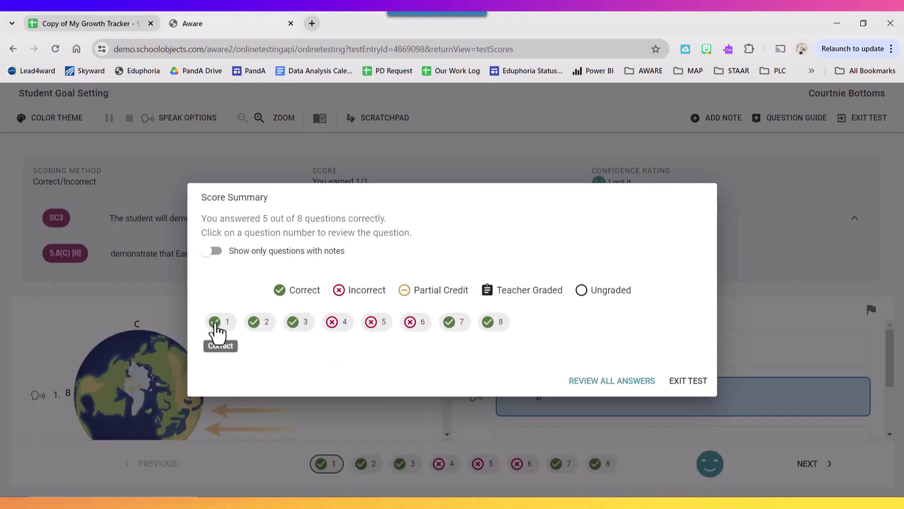
Open question 1's review in Aware and collapse the 5.8(C) standard description
click(216, 325)
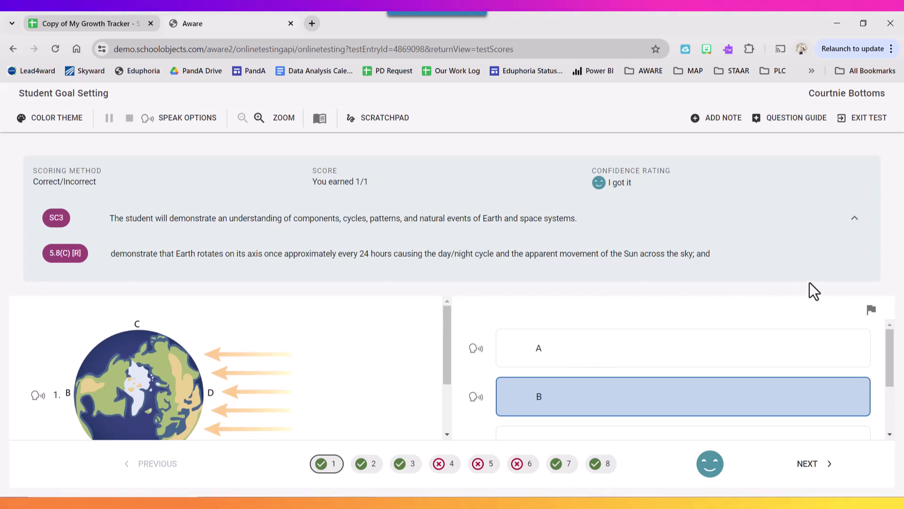
click(854, 221)
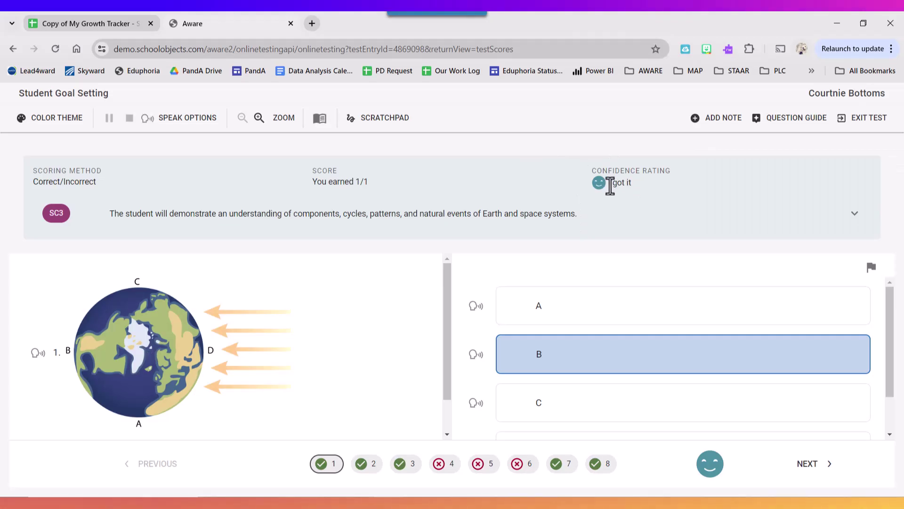
Give question 1 a smiley confidence rating and the reason "I really got this!"
click(90, 25)
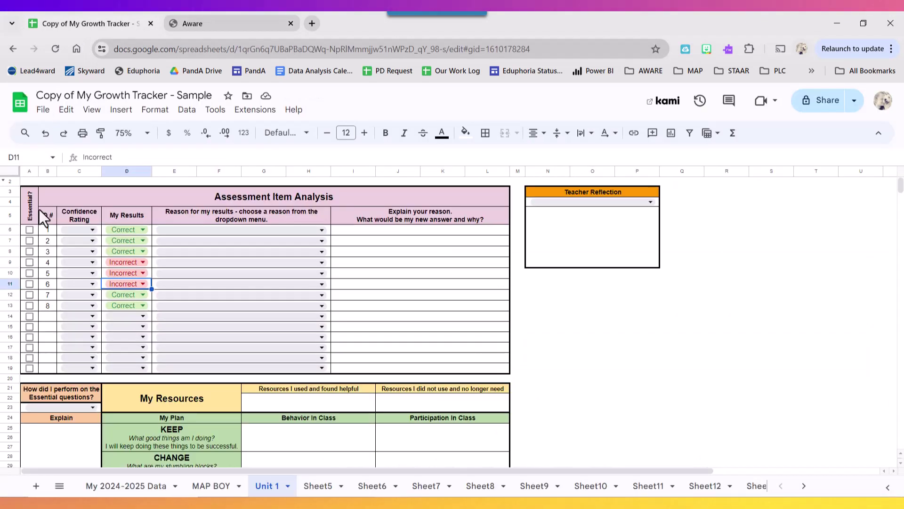
click(93, 231)
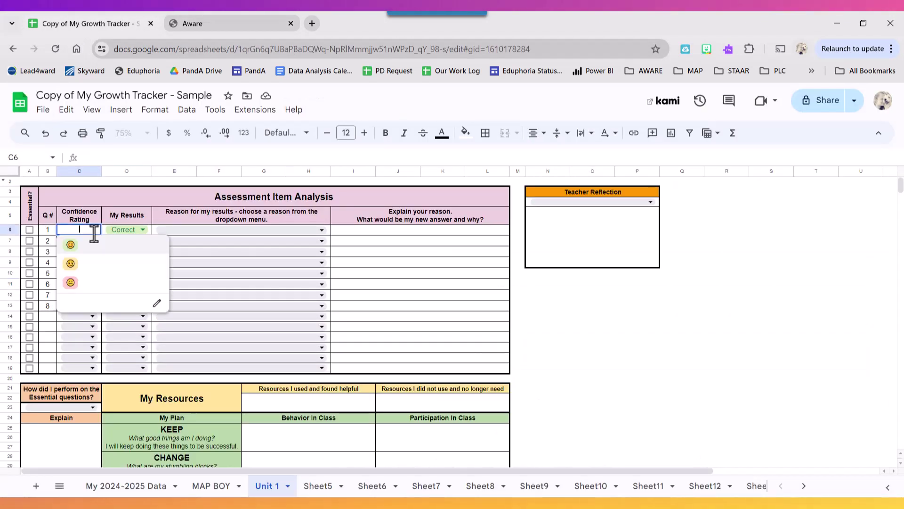
click(70, 245)
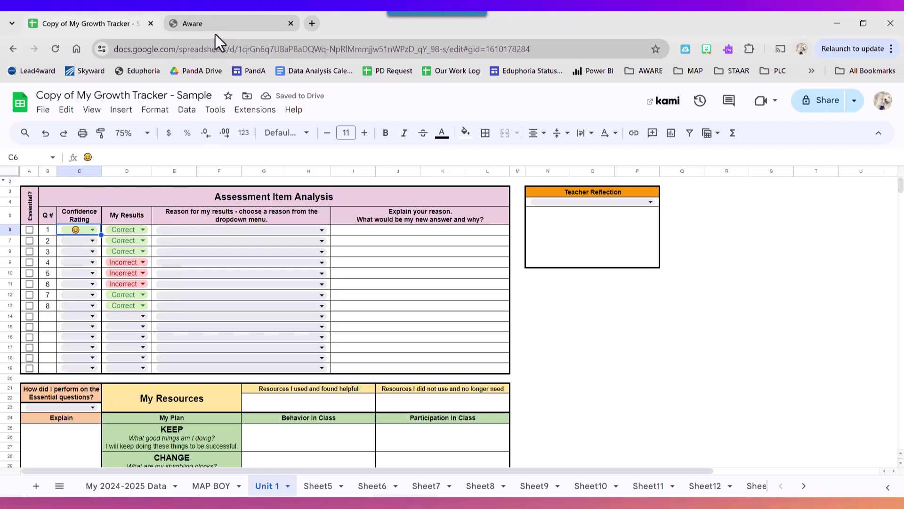
click(319, 231)
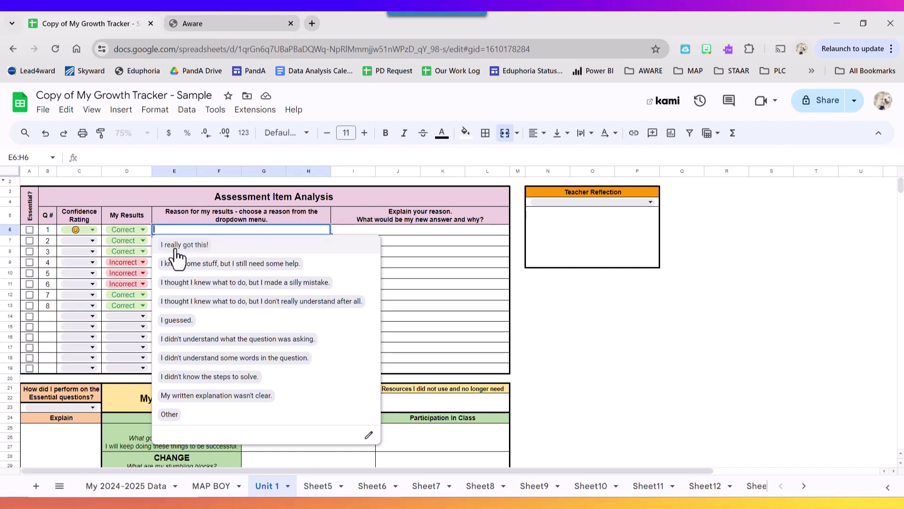
click(218, 246)
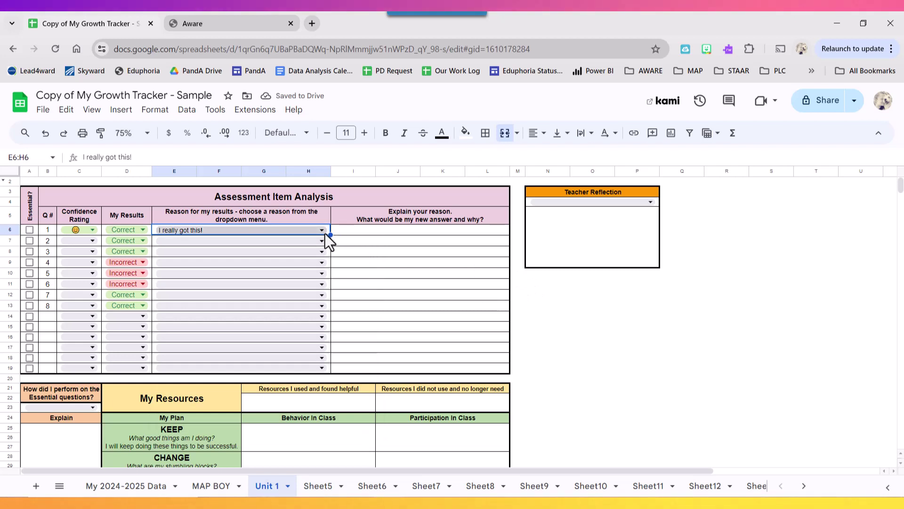
click(412, 227)
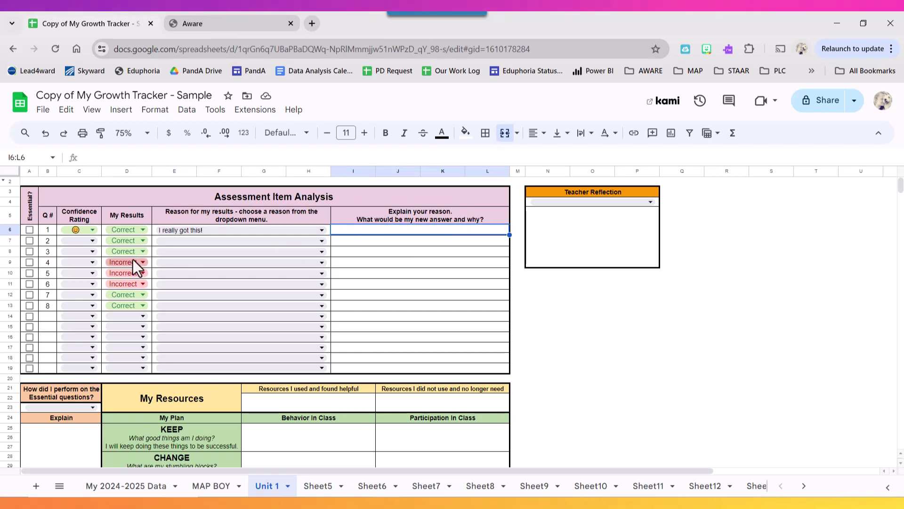
After reviewing question 2 in Aware, give it a smiley rating and reason "I really got this!"
click(73, 241)
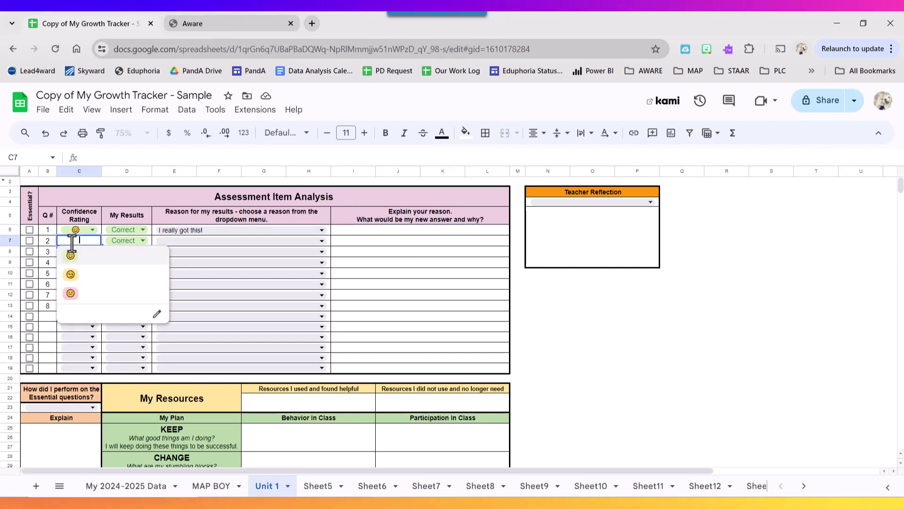
click(212, 25)
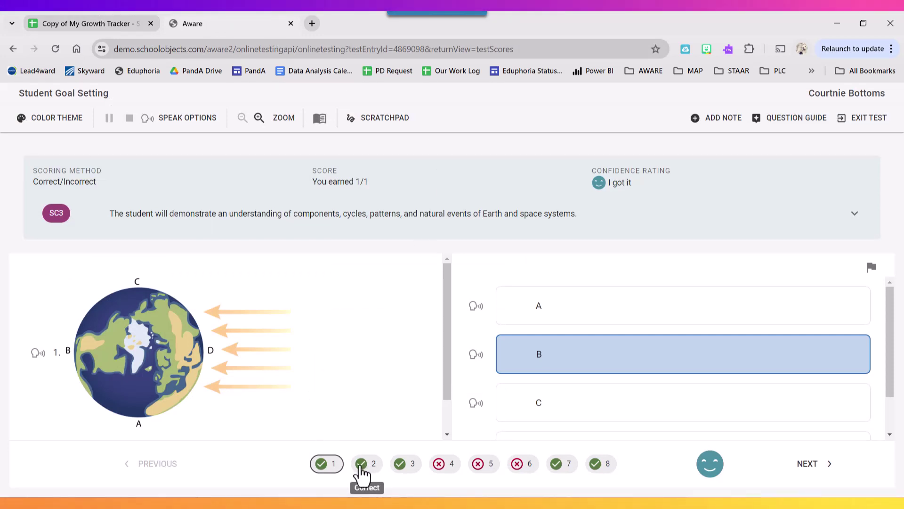
click(360, 466)
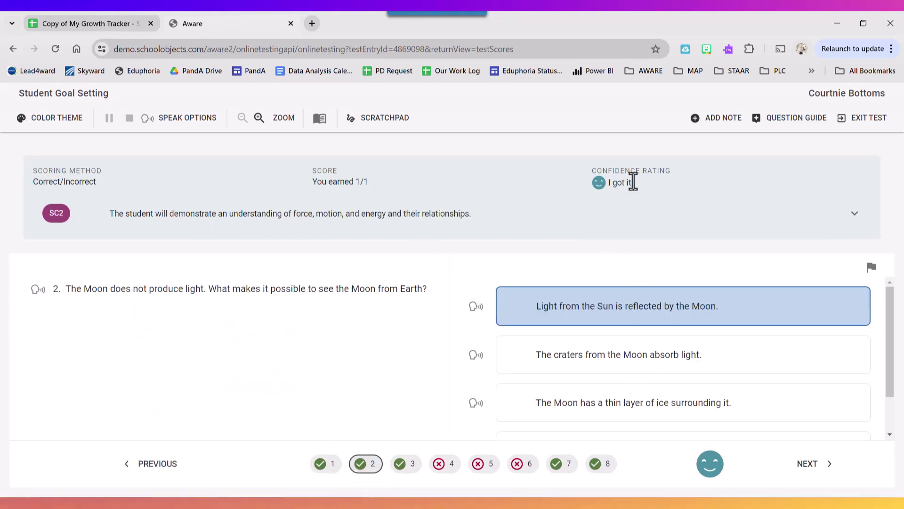
click(66, 26)
click(70, 261)
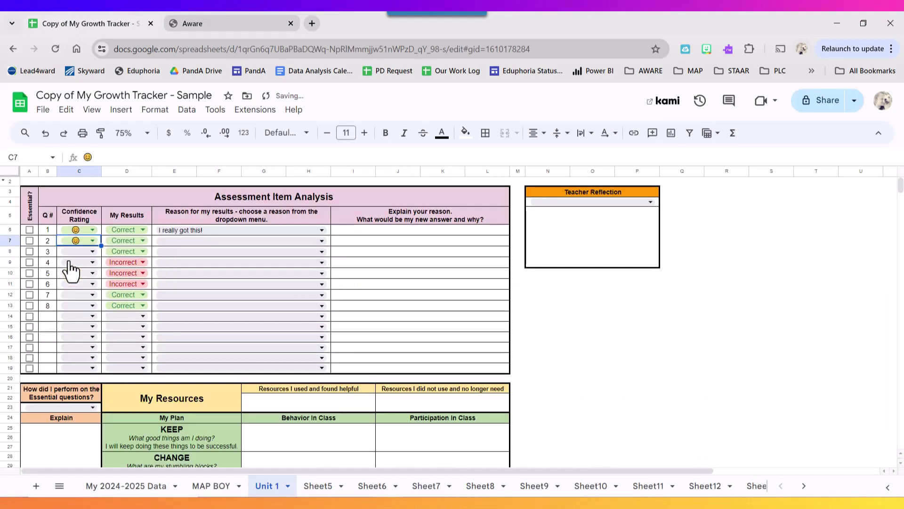
click(323, 240)
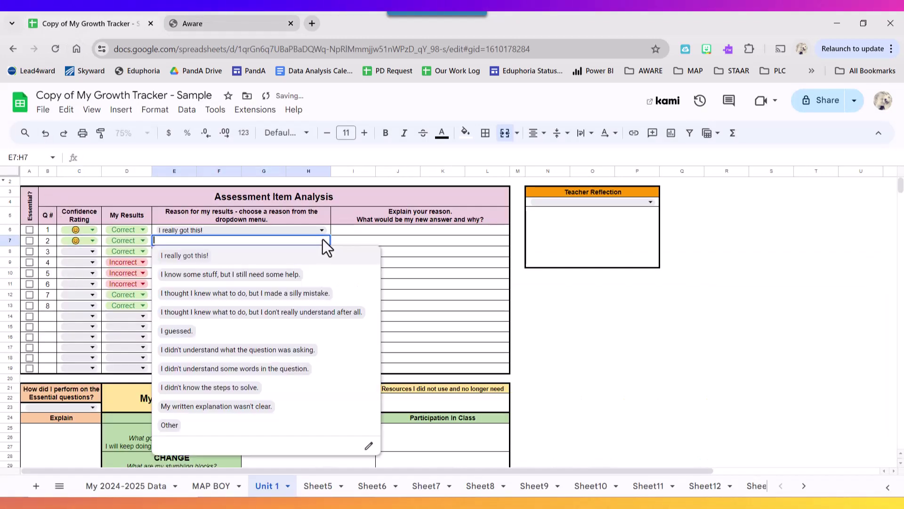
click(180, 257)
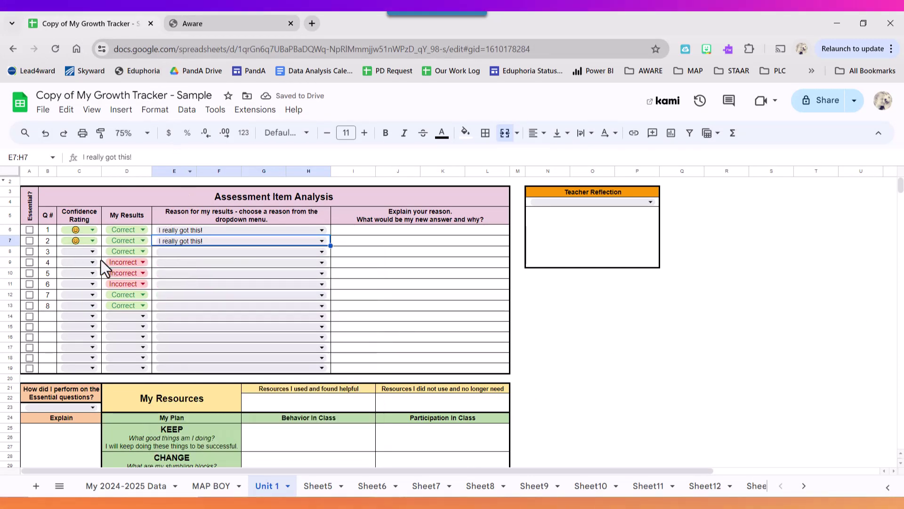
Open question 4's Aware review, then give question 4 a smiley confidence rating in the tracker
click(233, 24)
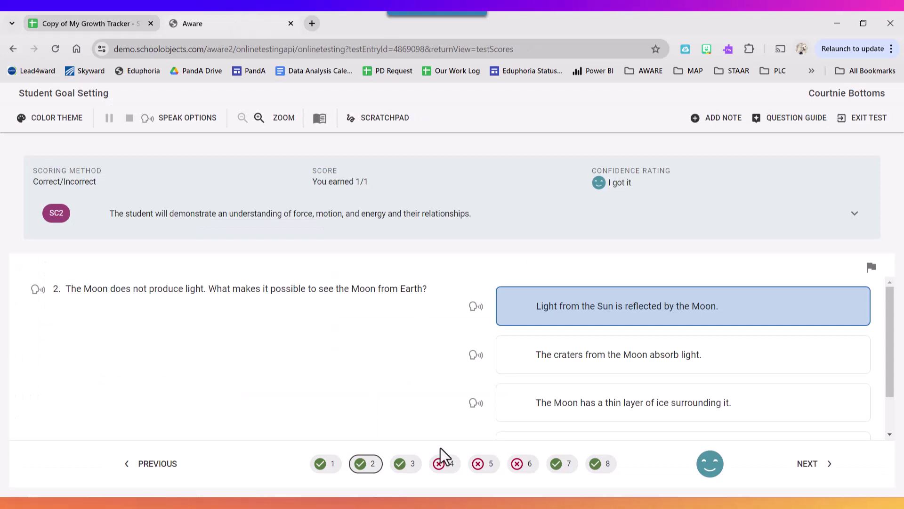
click(451, 467)
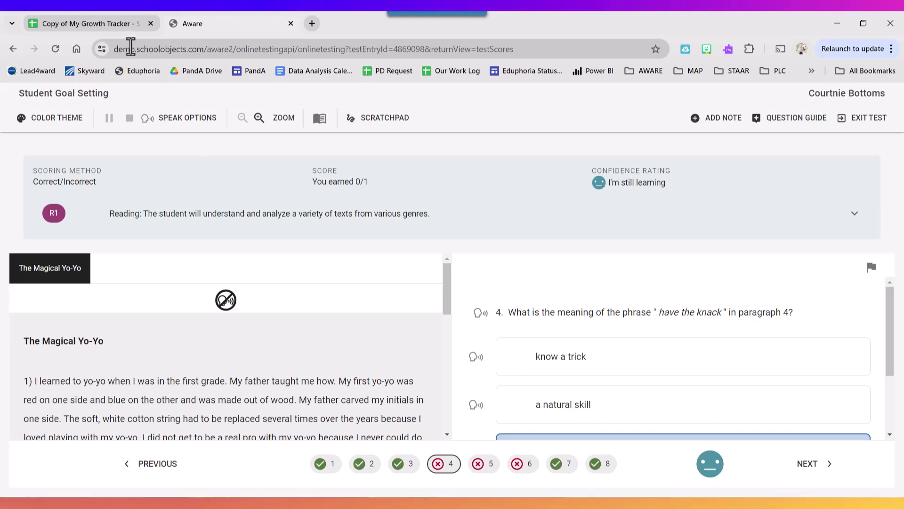
click(94, 25)
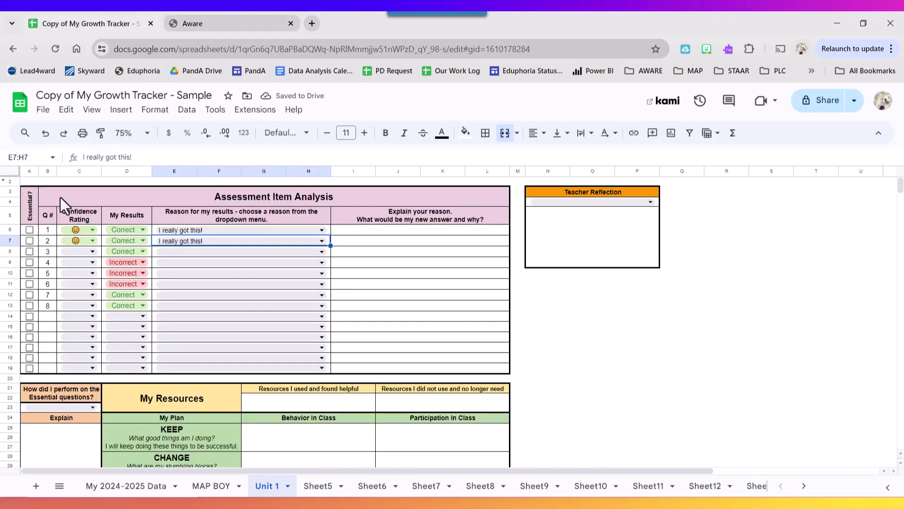
click(87, 253)
click(198, 283)
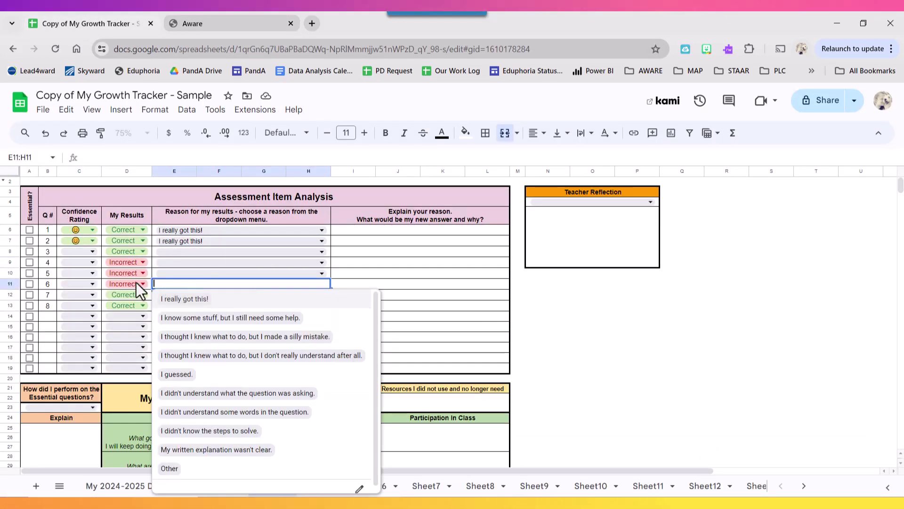
click(91, 263)
click(72, 303)
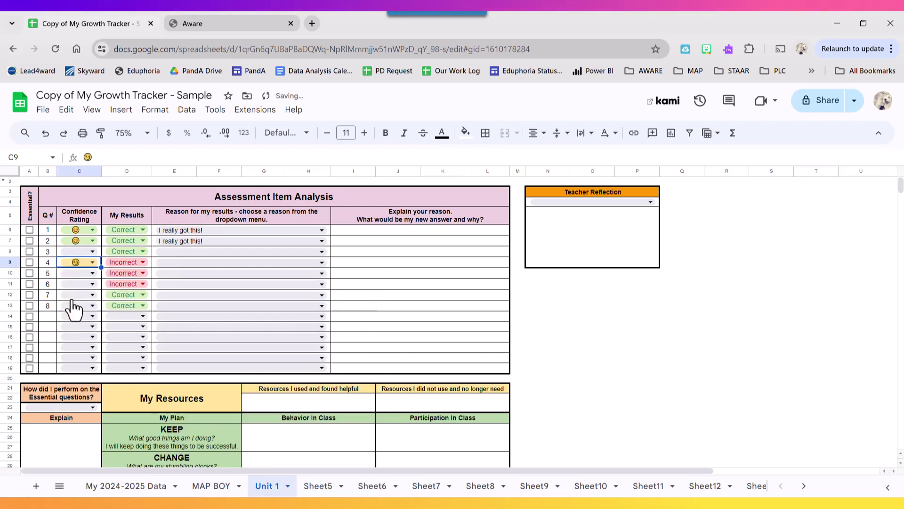
click(163, 265)
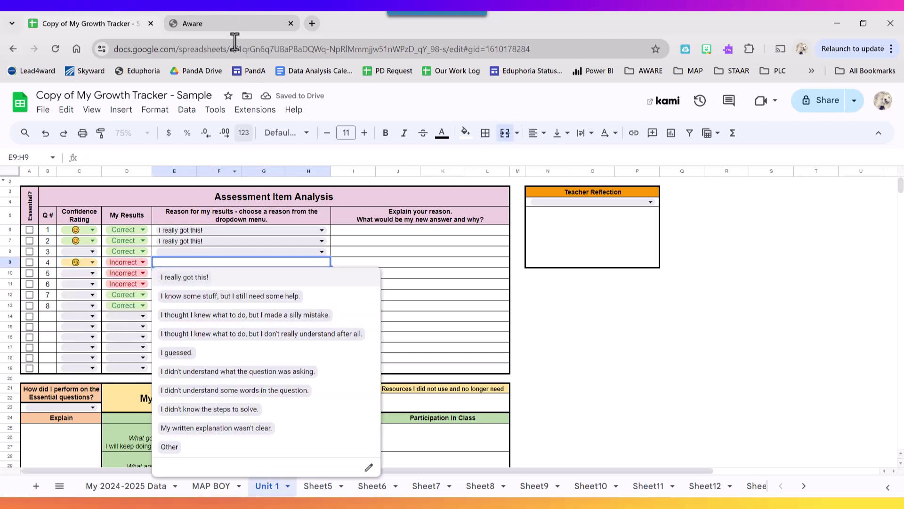
Scroll through question 4's "have the knack" passage in the Aware review
click(216, 22)
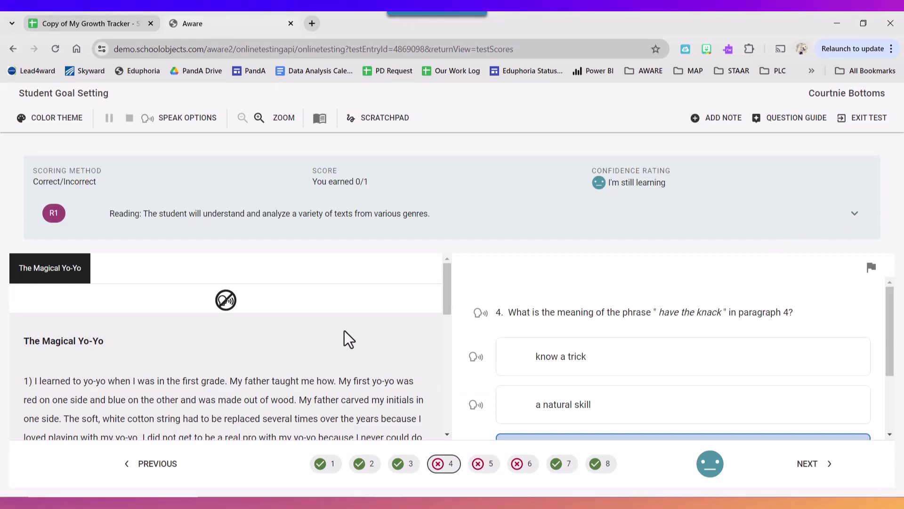
scroll(304, 376, down, 8)
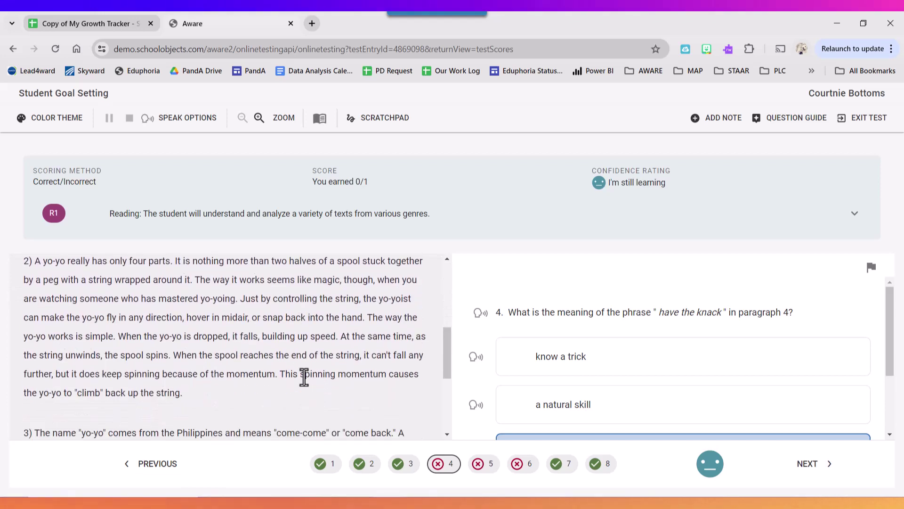
scroll(304, 377, down, 3)
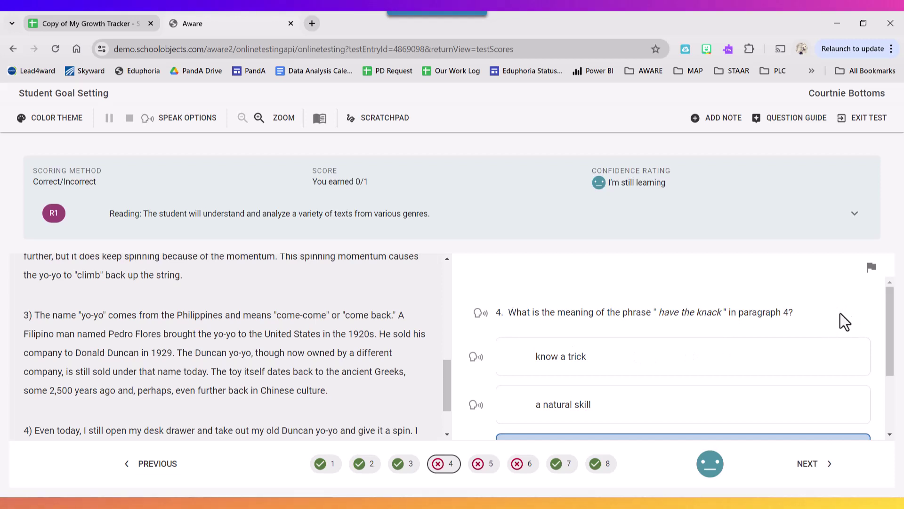
scroll(844, 322, down, 2)
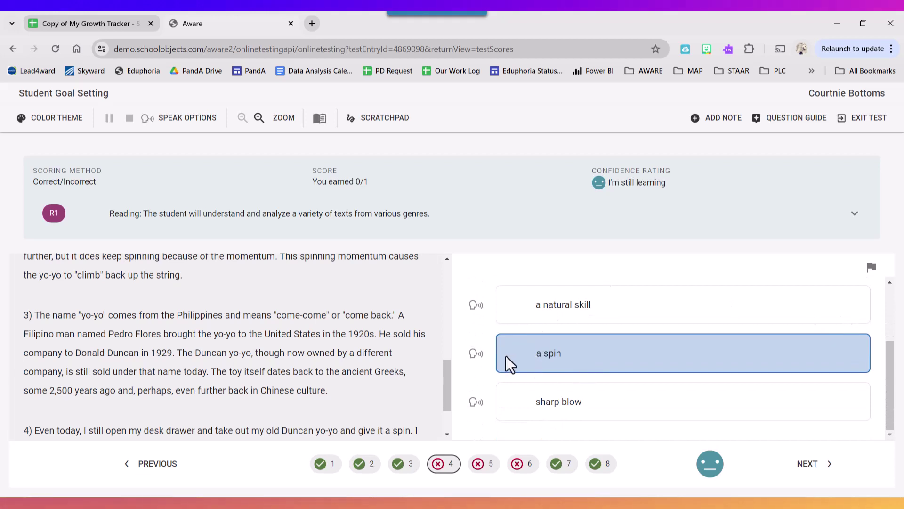
scroll(615, 372, up, 2)
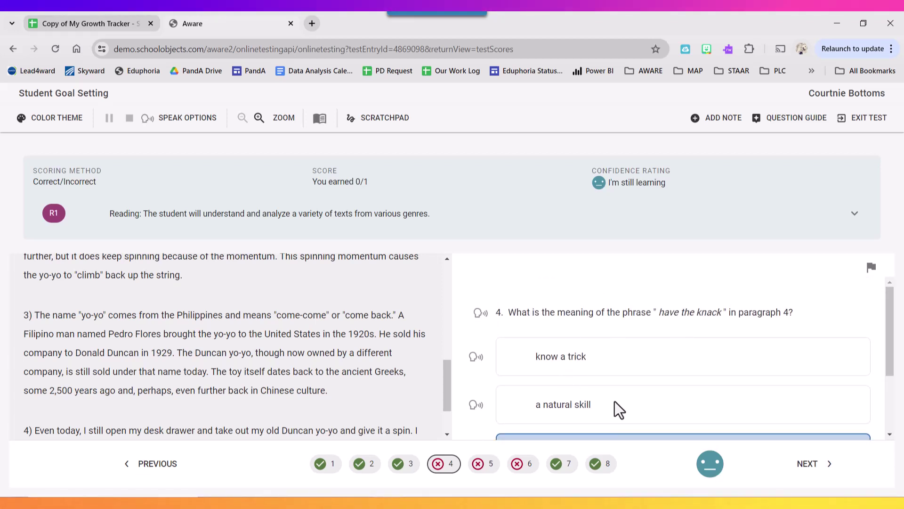
scroll(619, 410, down, 2)
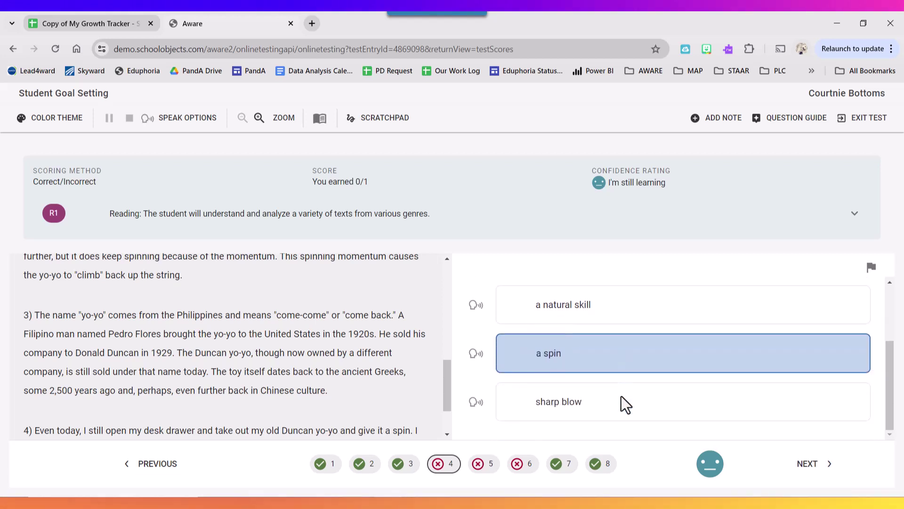
scroll(625, 404, up, 1)
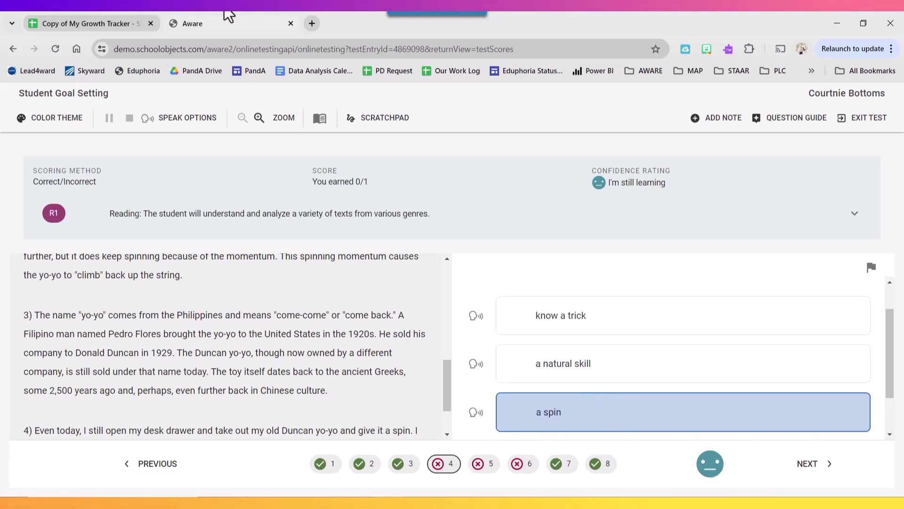
Give question 4 the reason "I didn't understand some words" and explanation "My new answer is ____ because"
click(74, 28)
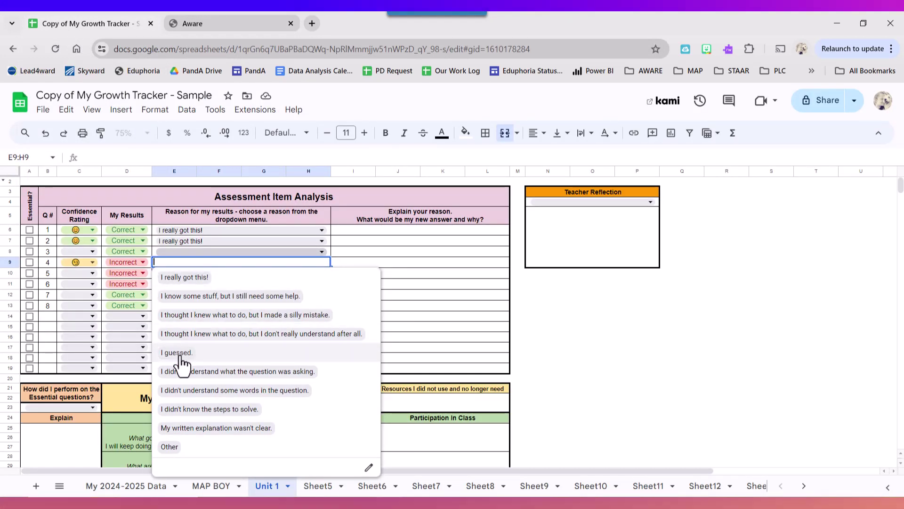
click(197, 391)
click(353, 262)
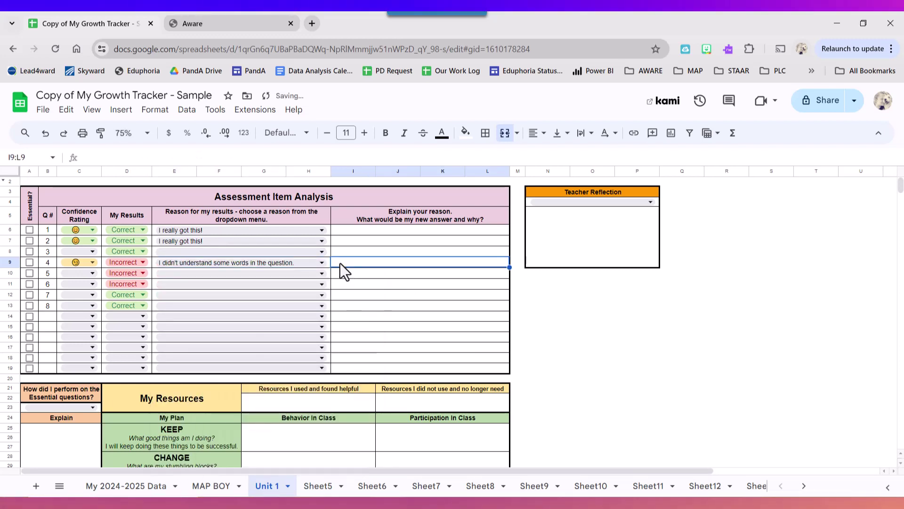
text(My new answer is)
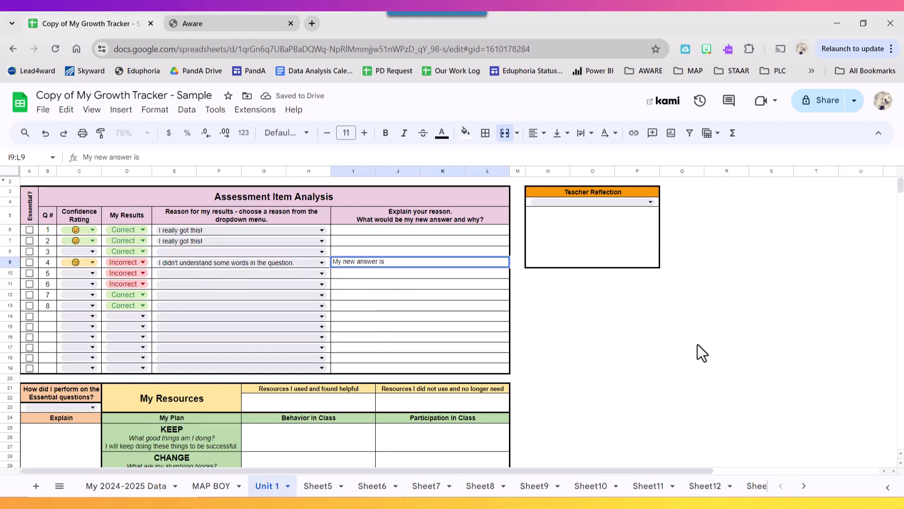
text( ____ because ____.)
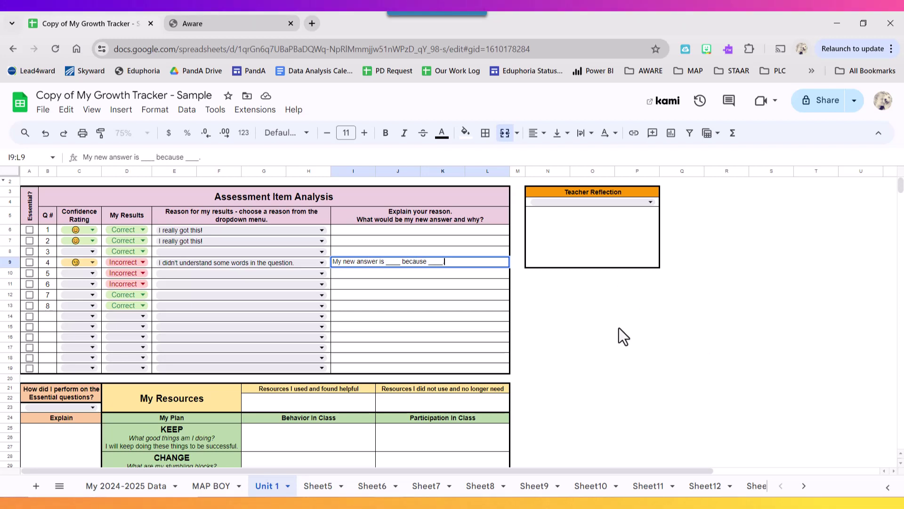
click(619, 327)
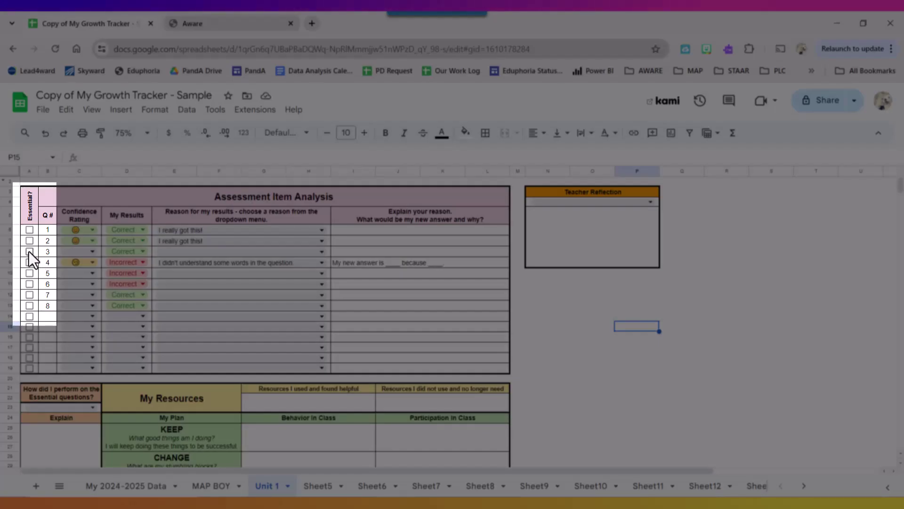
Mark questions 3 and 7 as essential and rate them "Challenge me! I'm ready for more!"
click(29, 251)
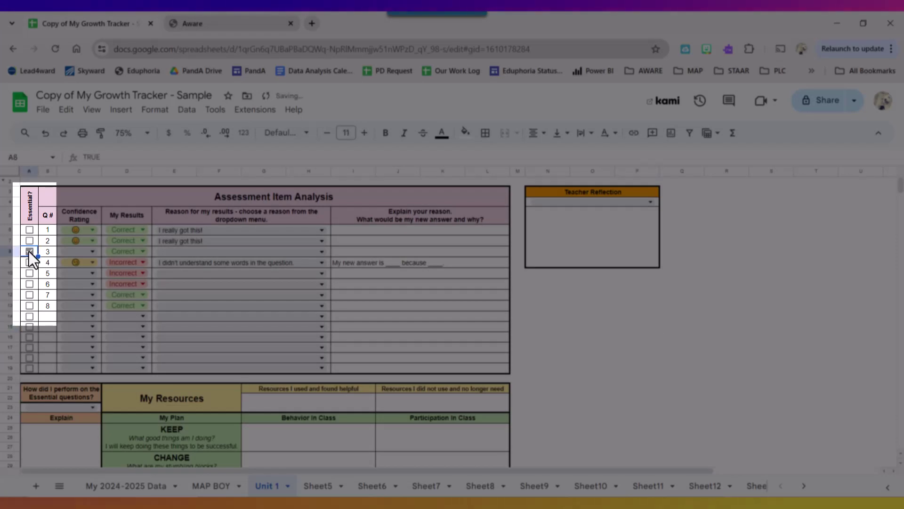
click(28, 294)
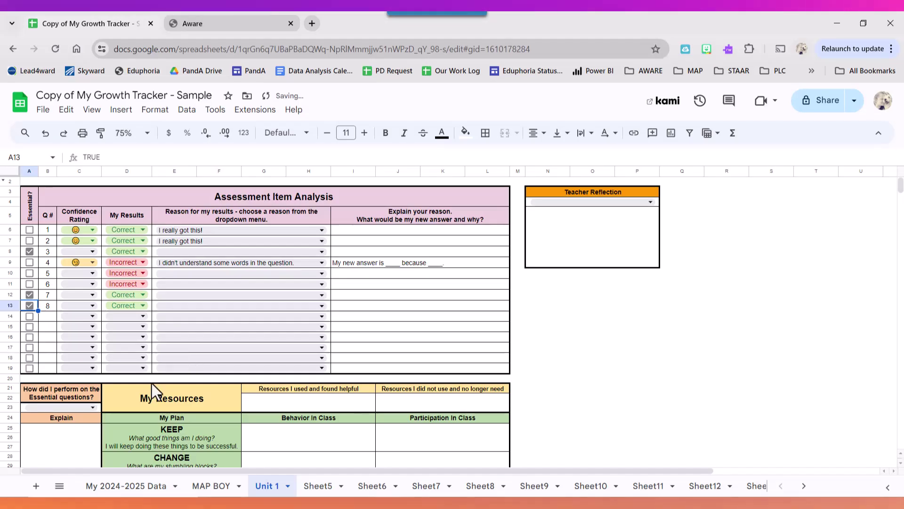
scroll(128, 323, down, 2)
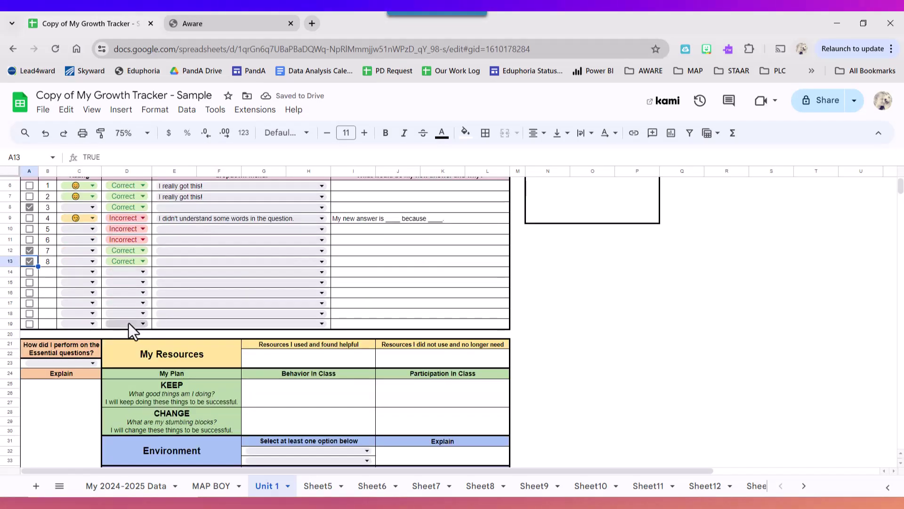
click(58, 363)
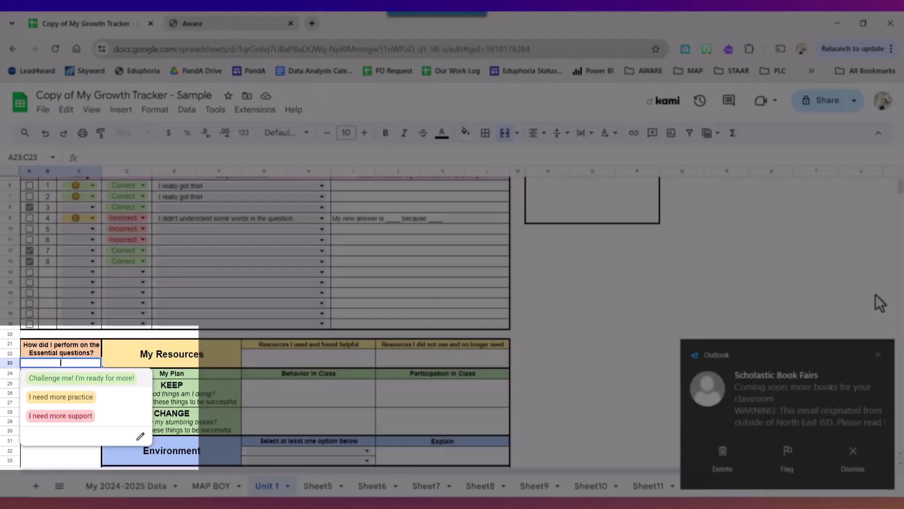
click(878, 354)
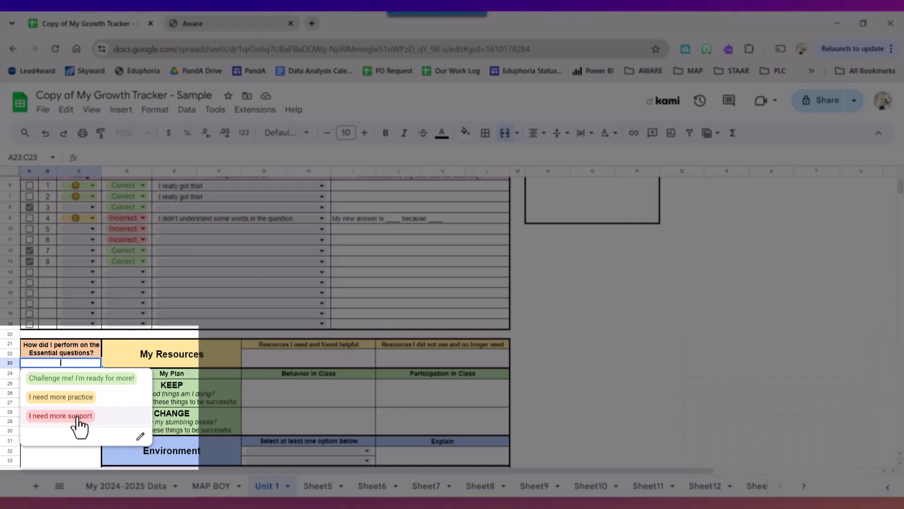
click(93, 378)
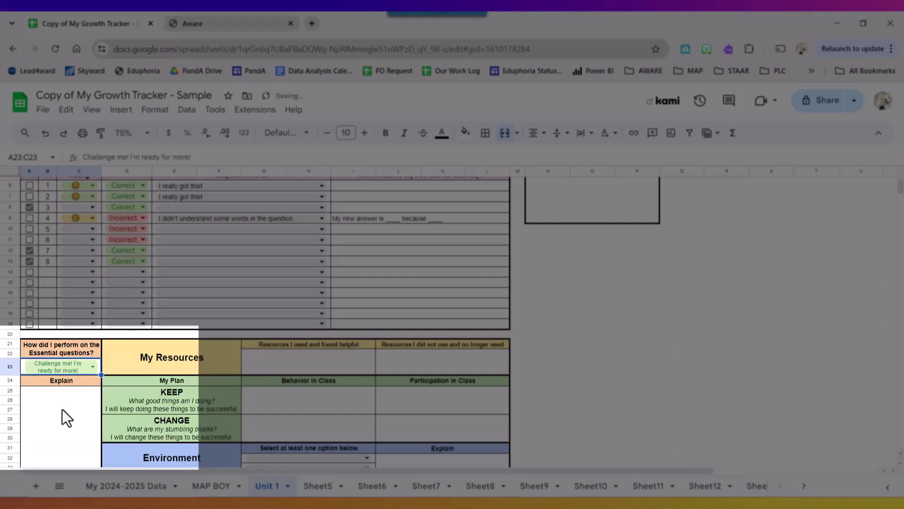
click(61, 409)
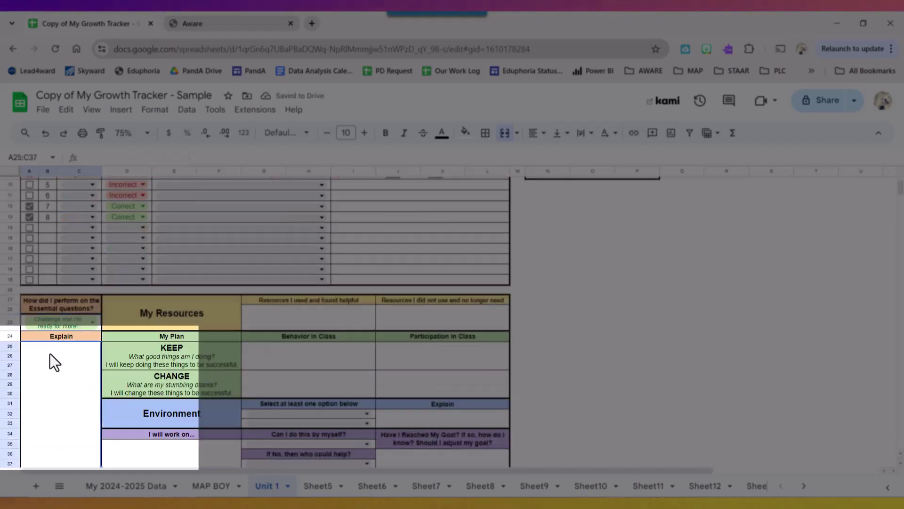
Write "I really knew what the essential questions were asking. I'm ready for more." in the Explain box
double_click(50, 354)
text(I really )
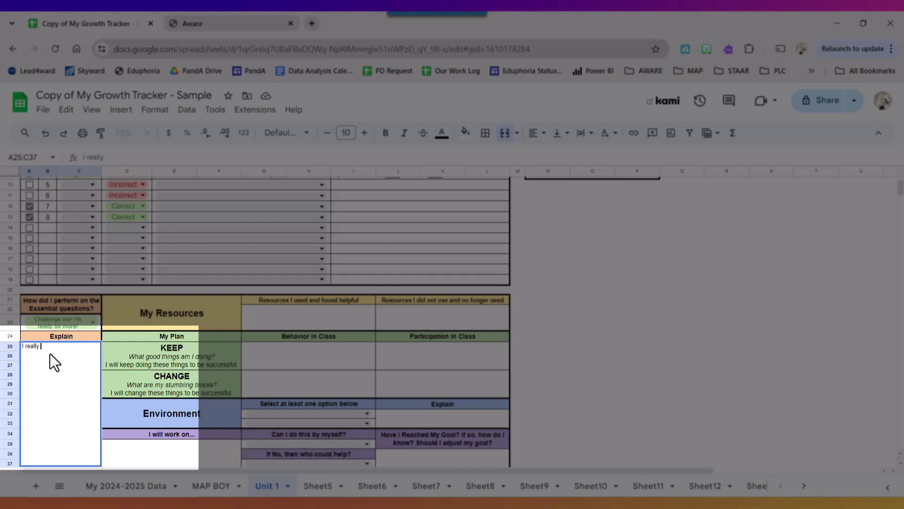
text(knew what the essential)
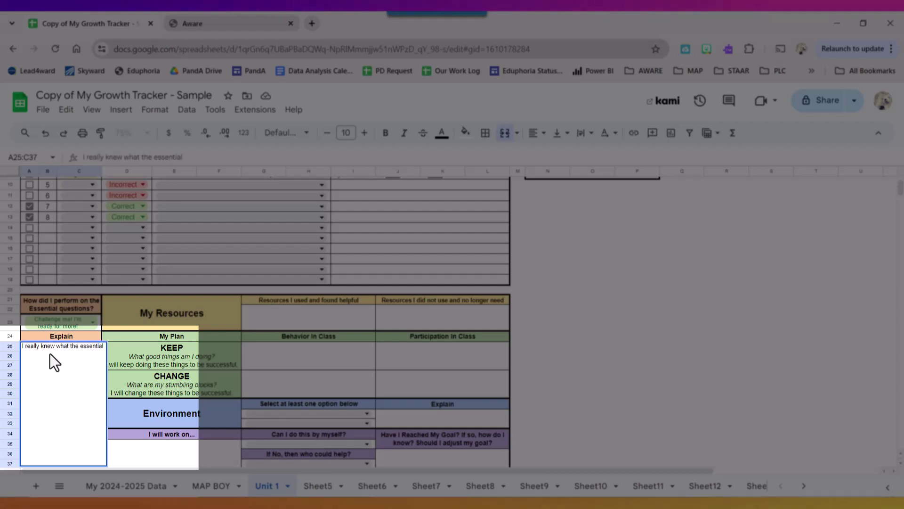
text( questions were askin)
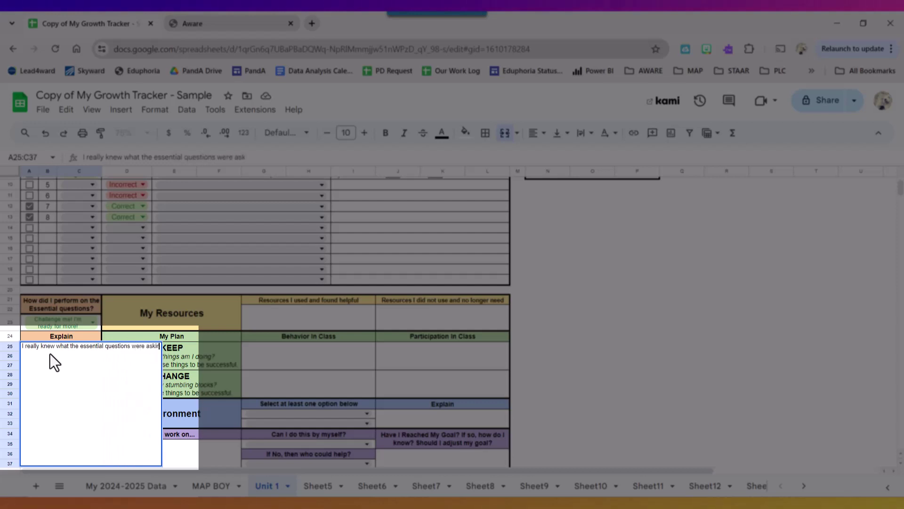
text(g. I'm ready for)
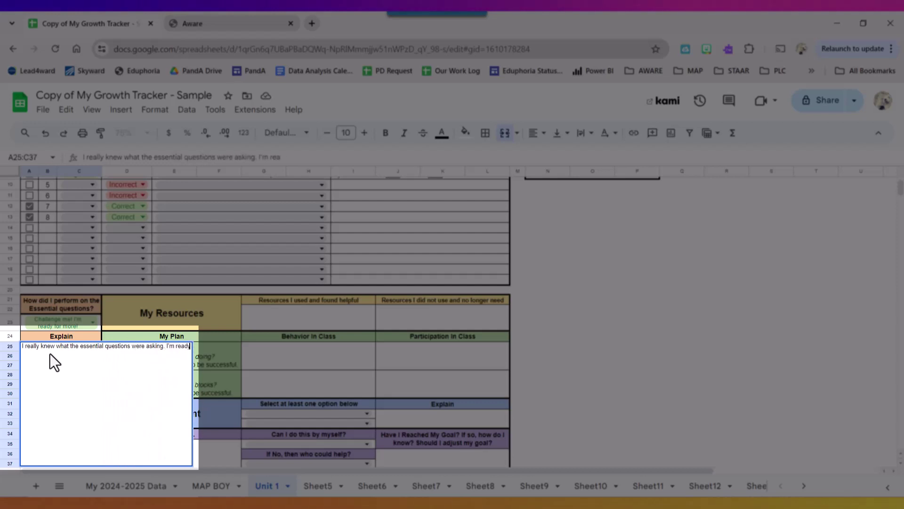
text( more.)
key(Return)
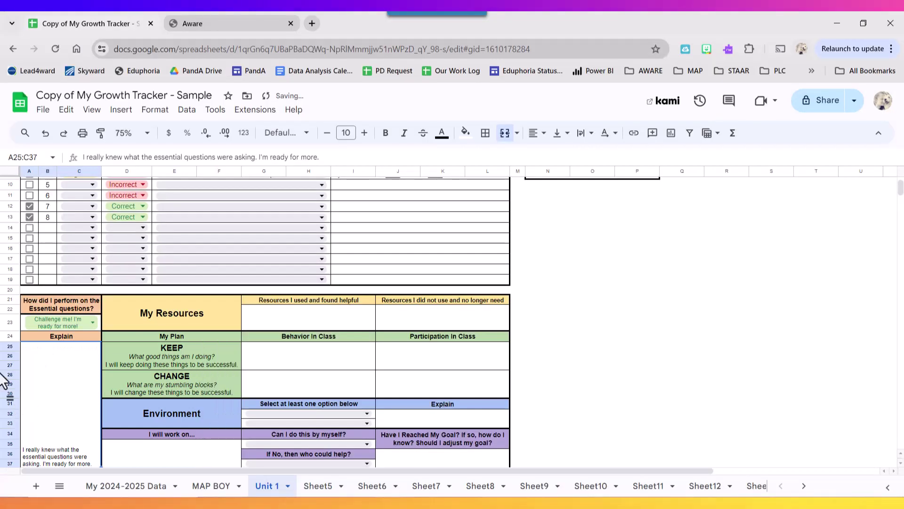
Enter 'I used my scratch paper and will continuing using it because I met my goal.' as the helpful resource
scroll(341, 421, down, 1)
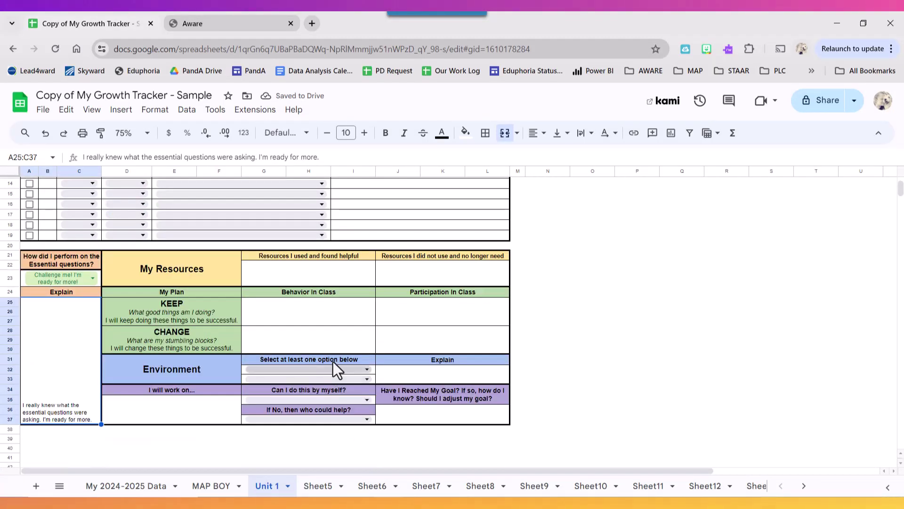
drag(225, 271, 447, 266)
click(298, 275)
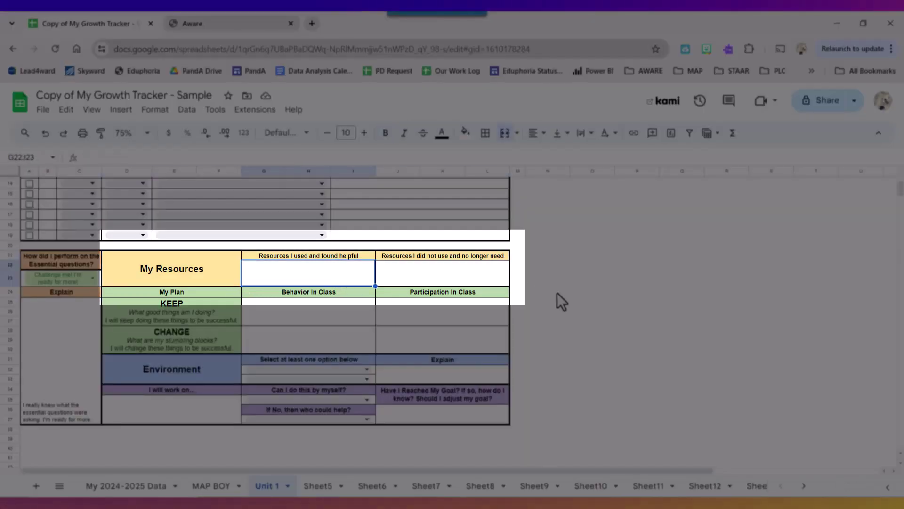
click(394, 273)
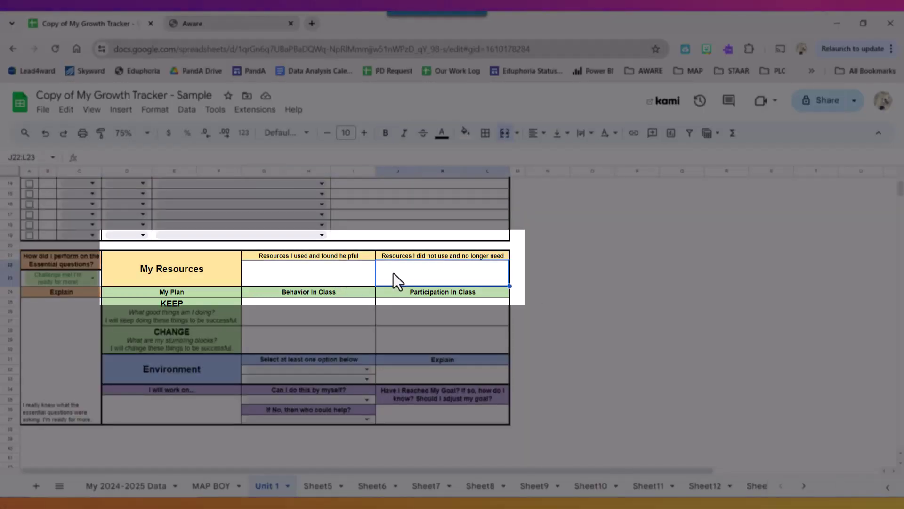
click(326, 275)
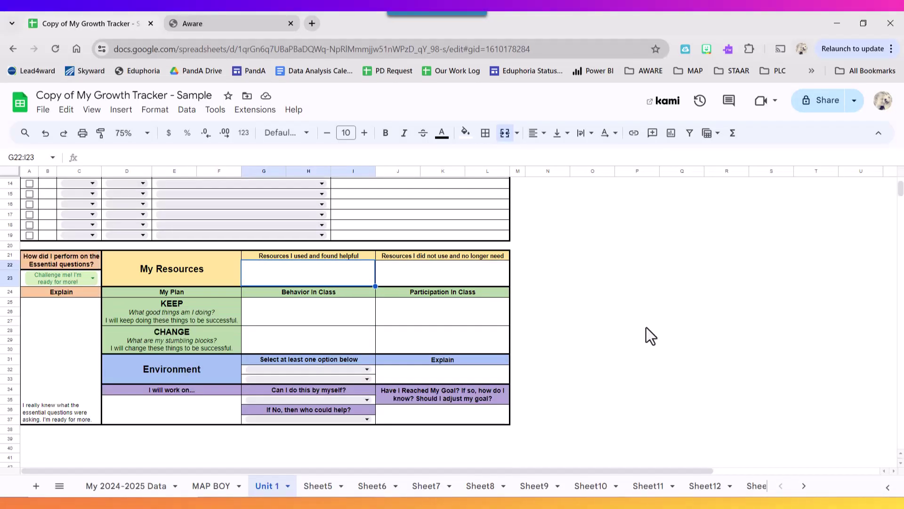
text(I)
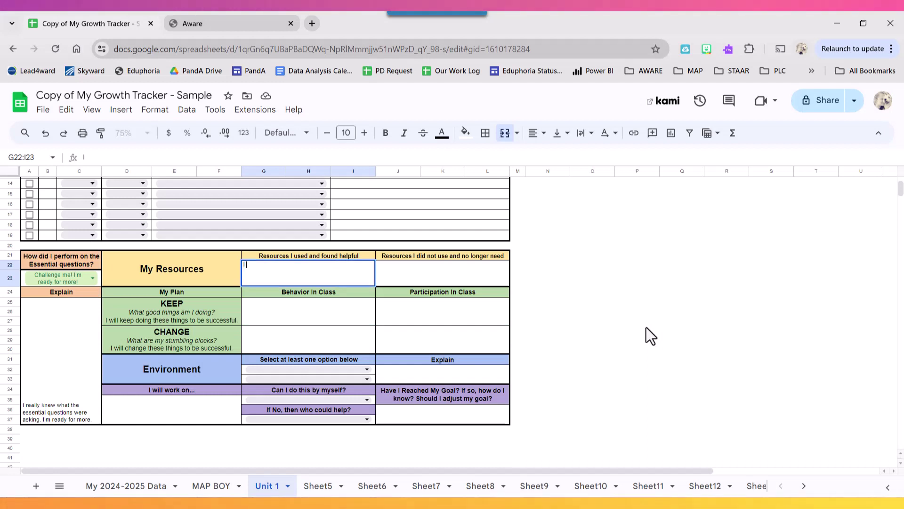
text( used my scratch pape)
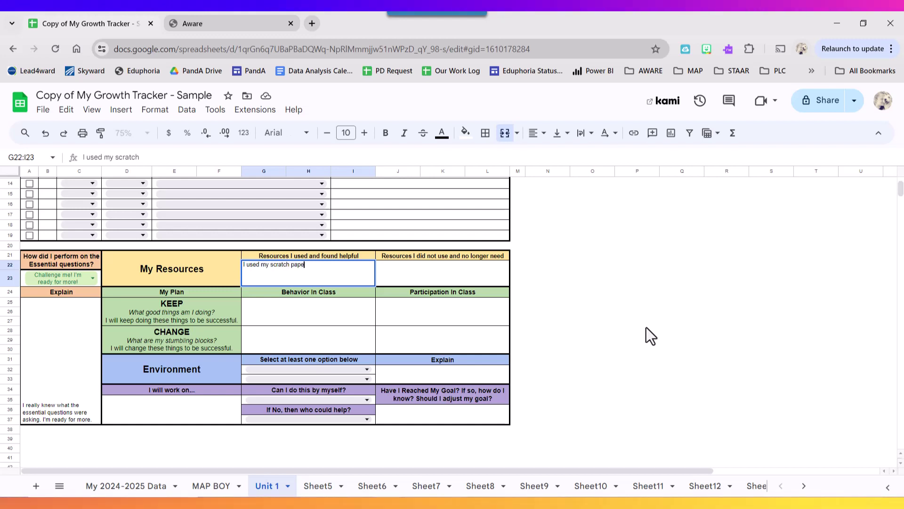
text(r and will co)
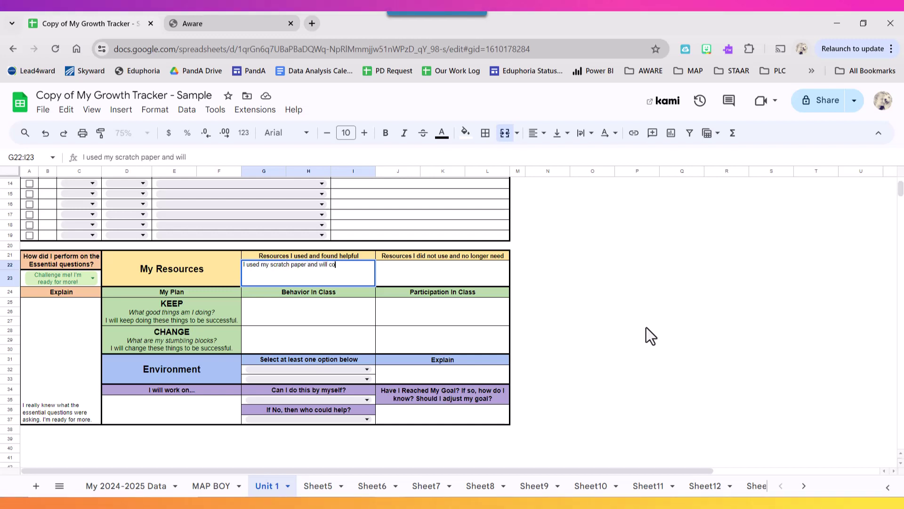
text(ntinuing using )
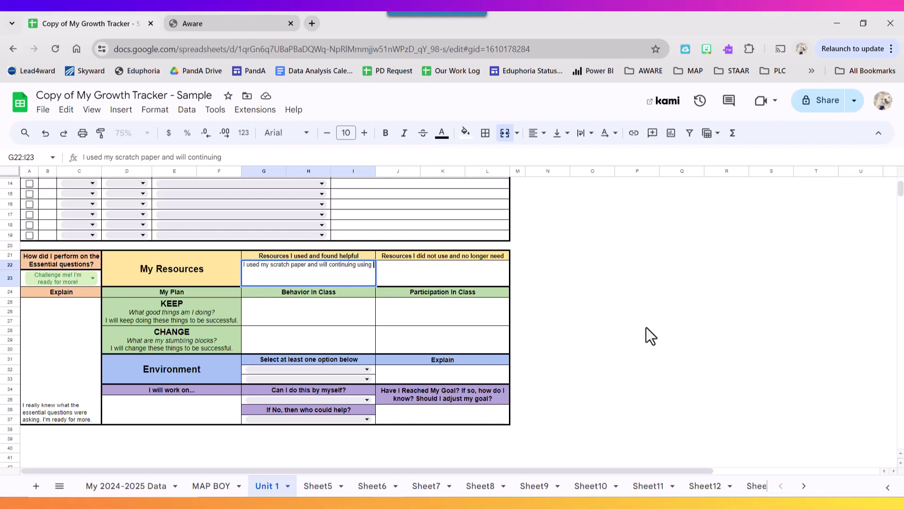
text(it because I met my goal.)
key(Return)
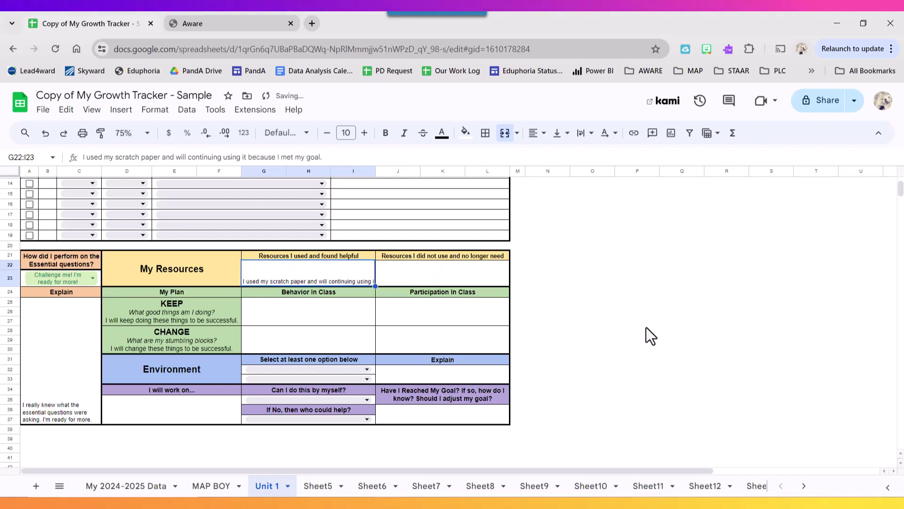
Enter 'none' in the resources-no-longer-needed box
click(428, 270)
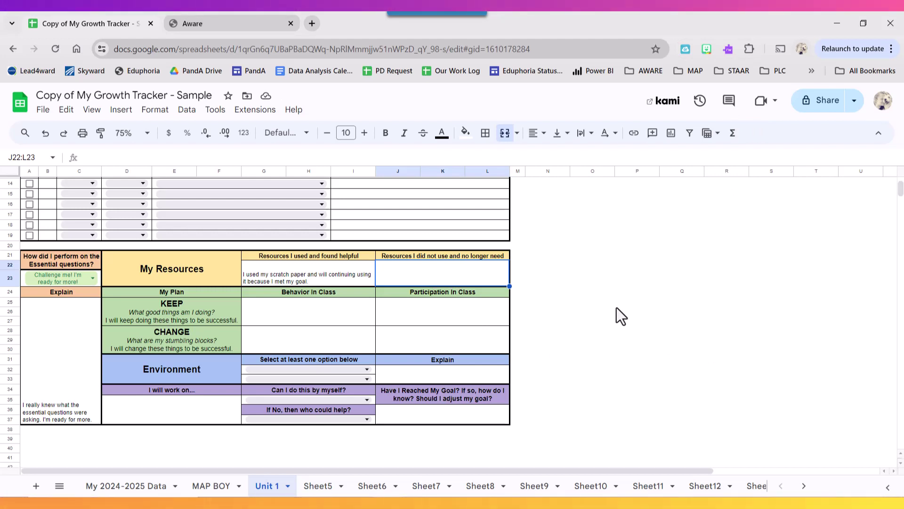
text(none)
key(Return)
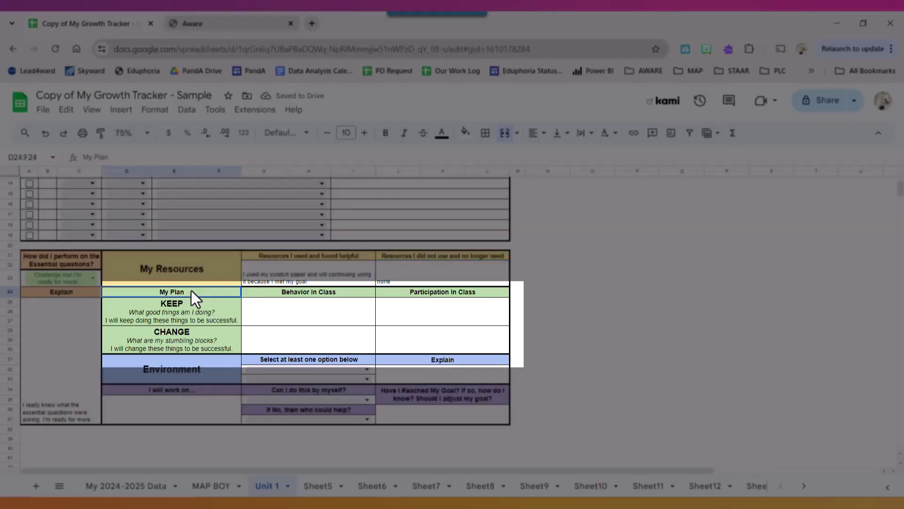
mouse_move(192, 290)
mouse_down()
mouse_move(372, 339)
mouse_move(437, 337)
mouse_up()
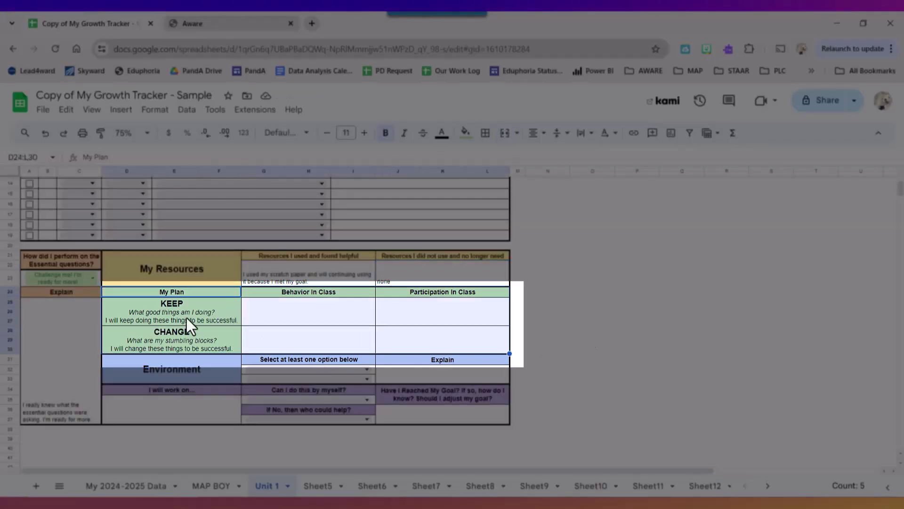
click(202, 309)
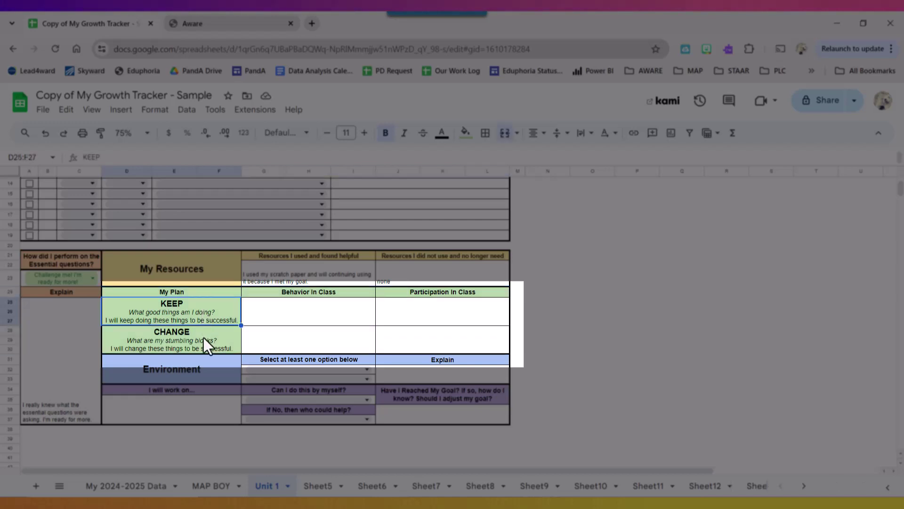
click(204, 337)
drag(342, 292, 346, 341)
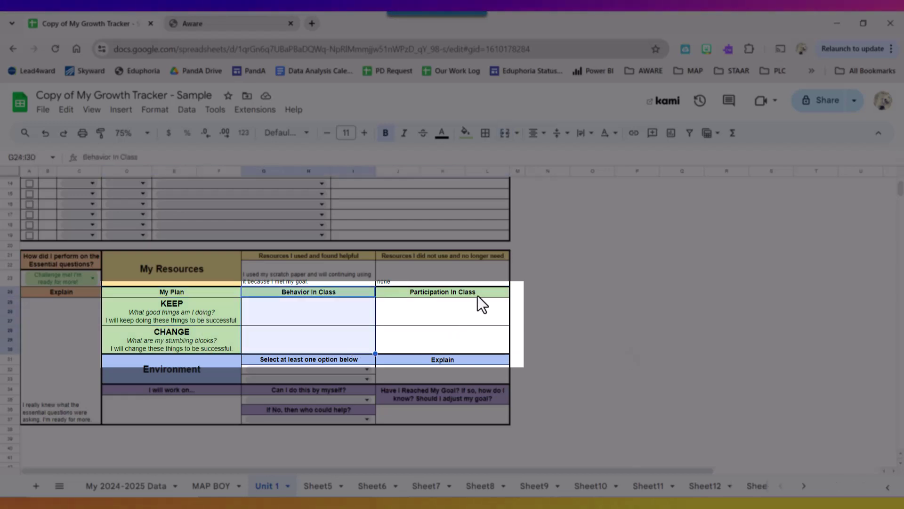
drag(479, 295, 485, 332)
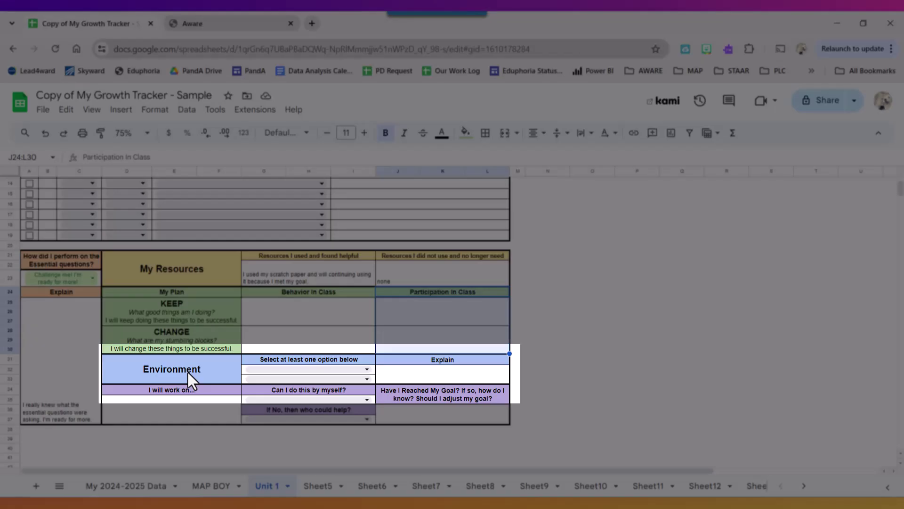
click(188, 372)
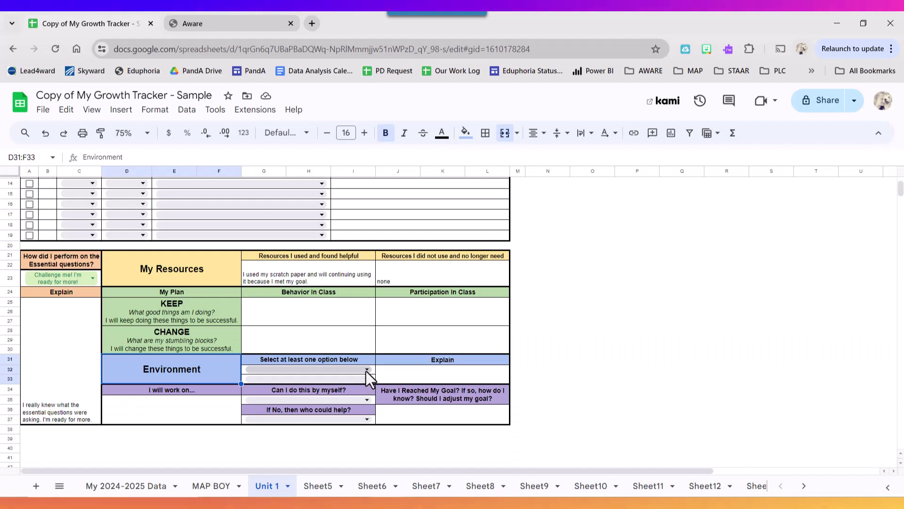
Set Environment to 'The room was too cold or warm', explaining 'It was too cold. Next time I need to bring a sweater'
click(366, 370)
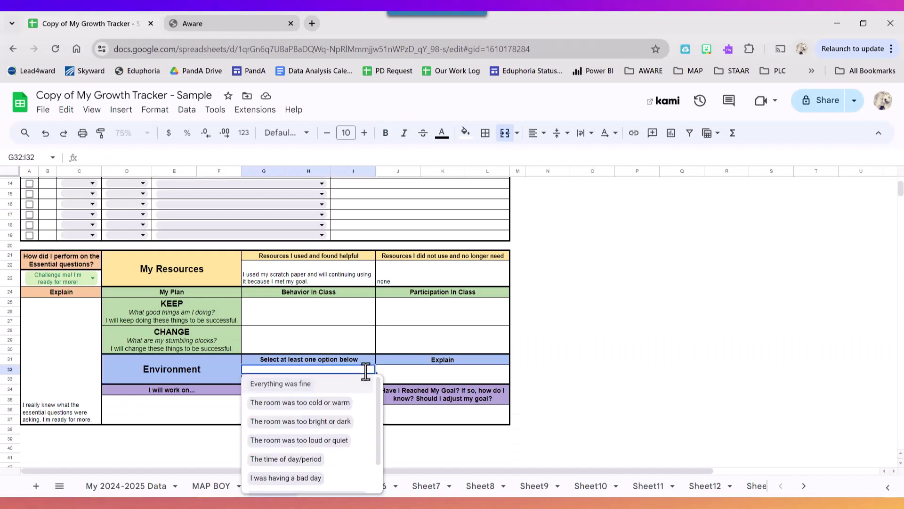
click(293, 403)
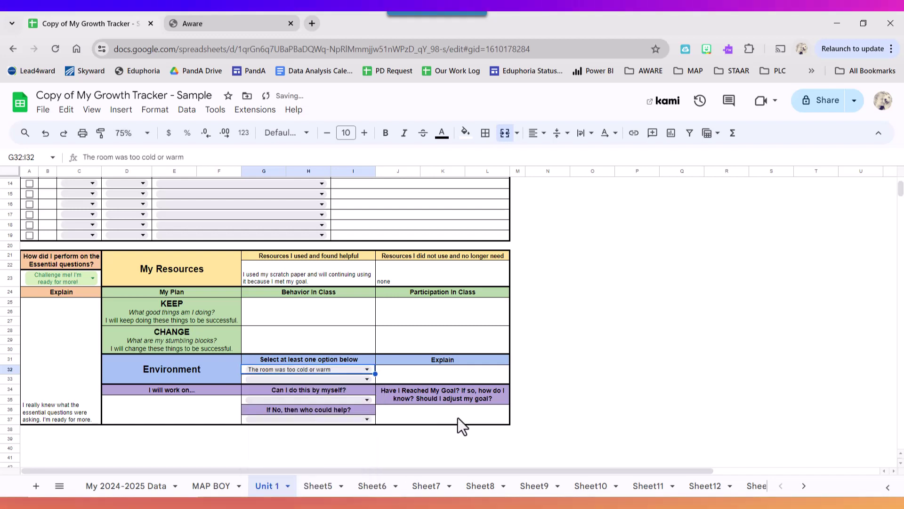
click(418, 372)
text(It was t)
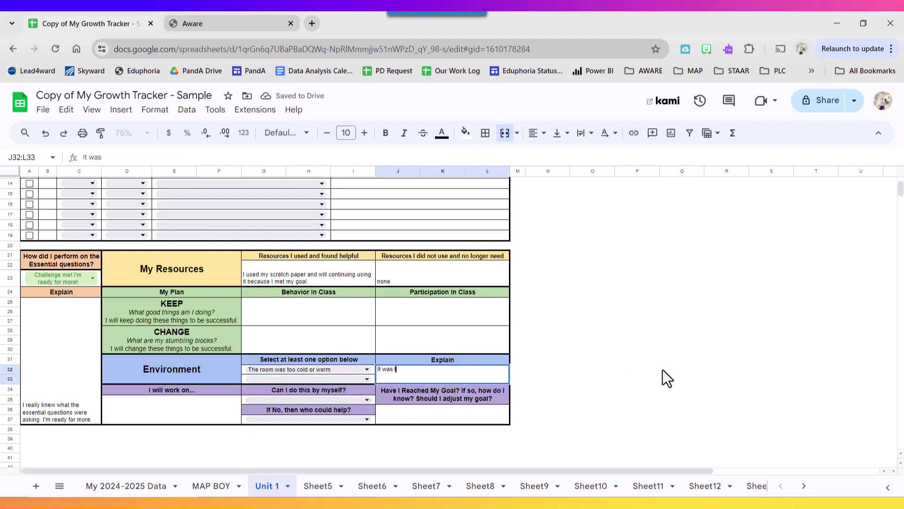
text(oo cold. Next t)
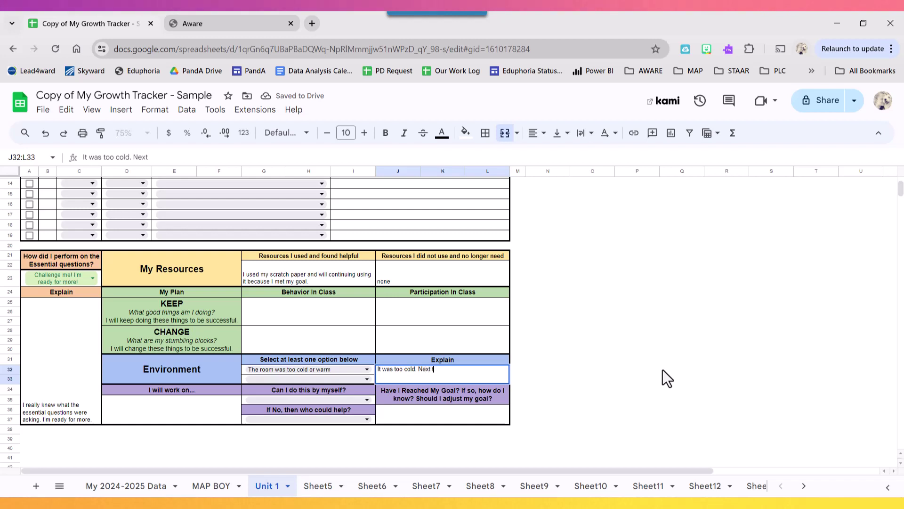
text(ime I need to )
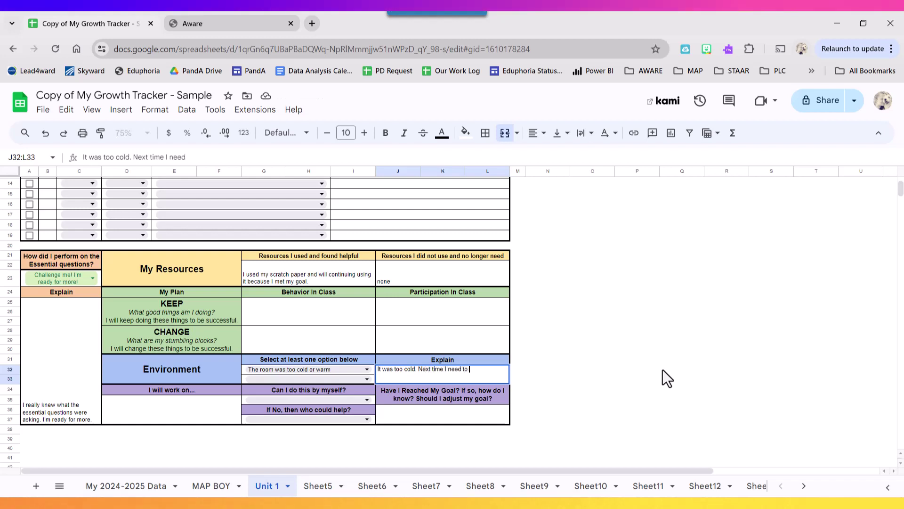
text(bring a sweater)
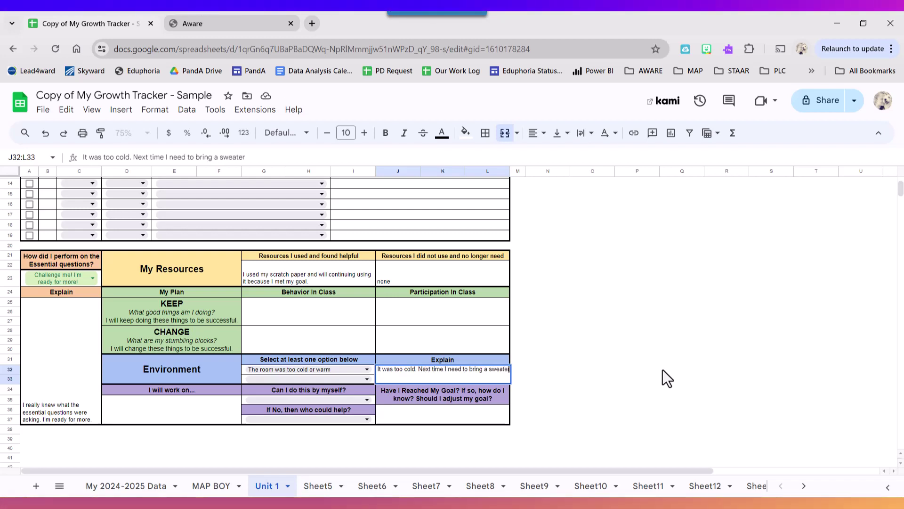
key(Return)
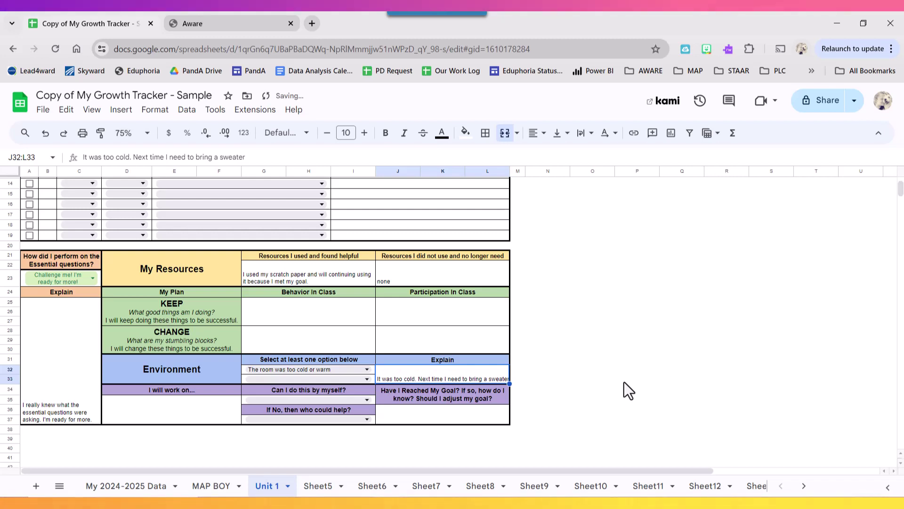
click(155, 418)
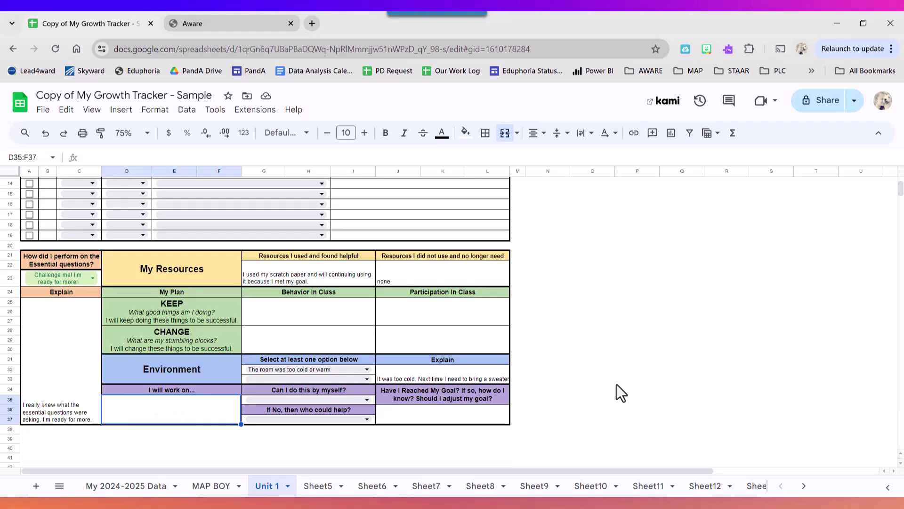
Enter 'the non essential questions.' in the D35 'I will work on...' box, correcting the typo
scroll(617, 385, up, 3)
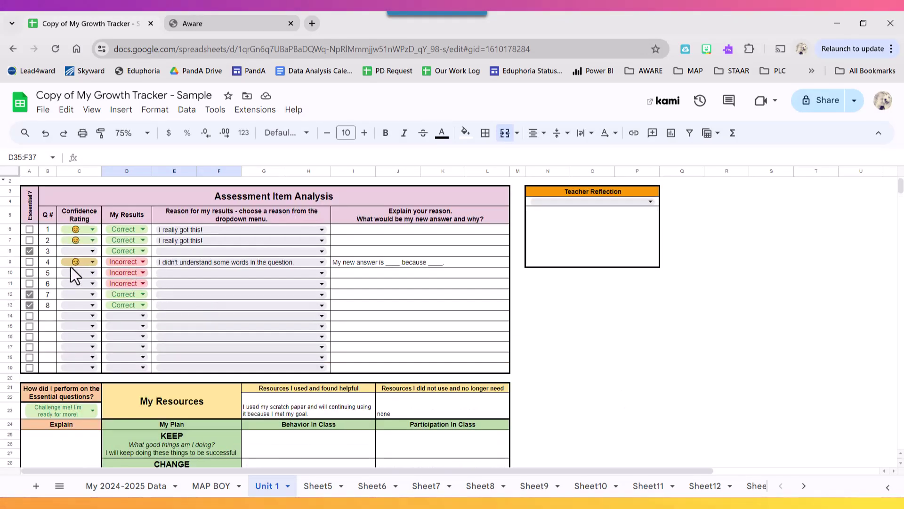
drag(48, 263, 129, 286)
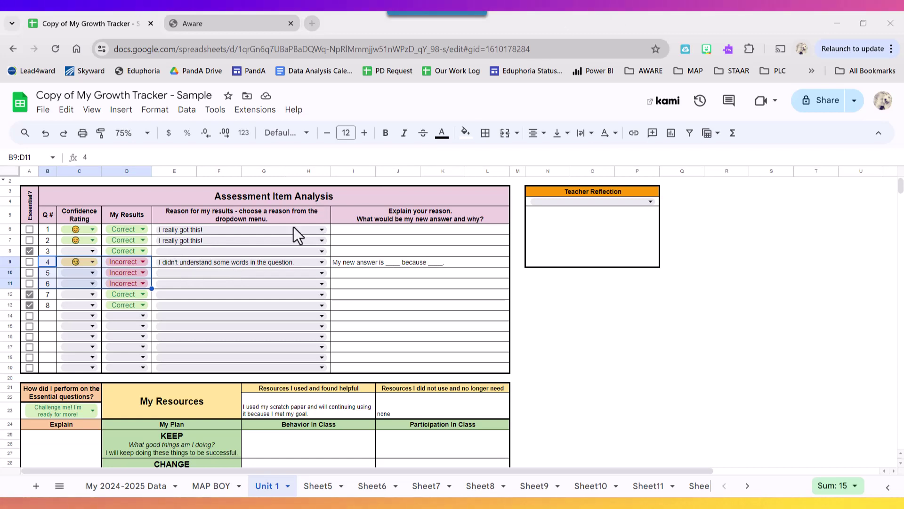
scroll(323, 293, down, 5)
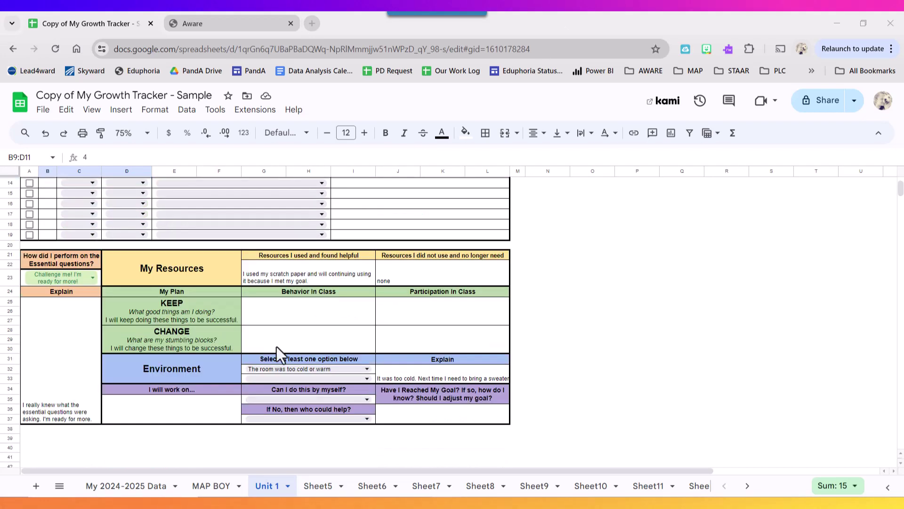
click(239, 396)
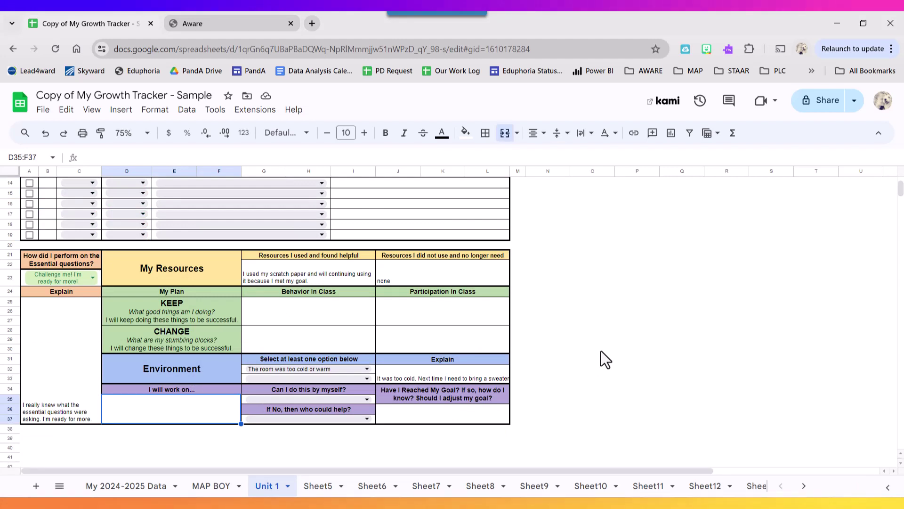
text(the)
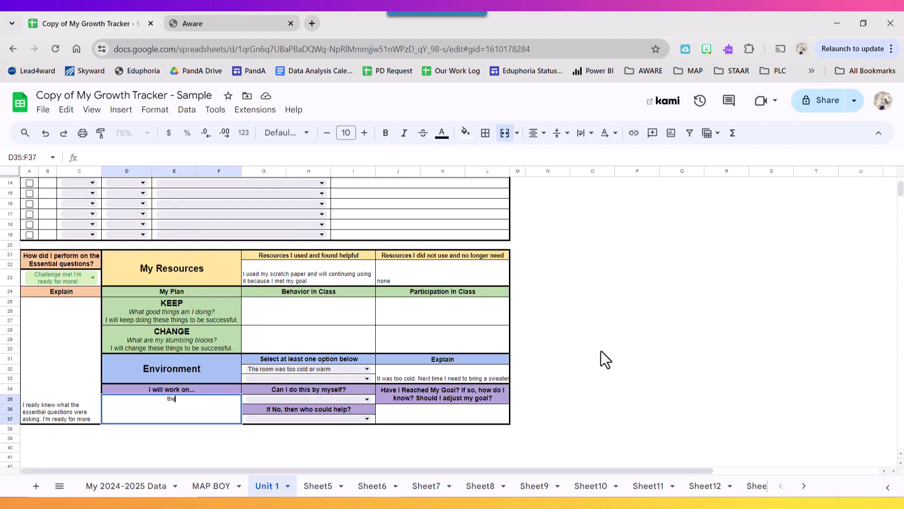
text( non ess)
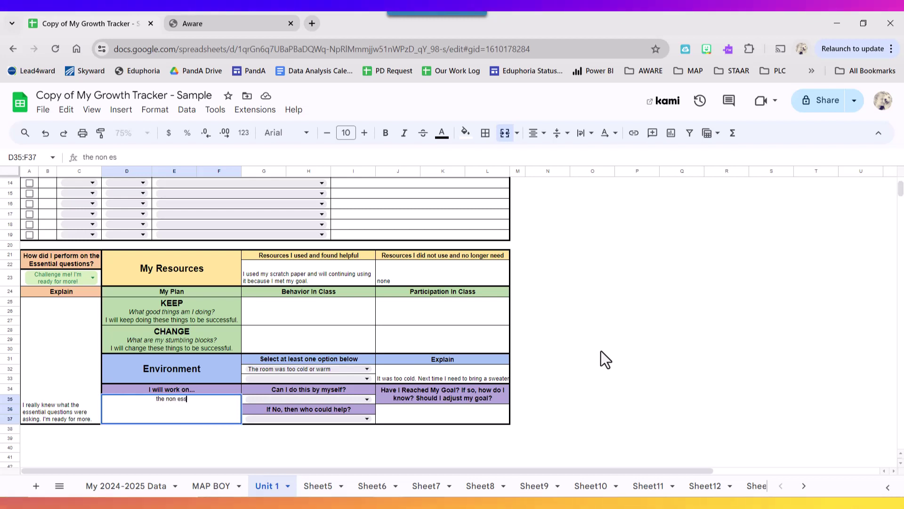
text(ential quewsti)
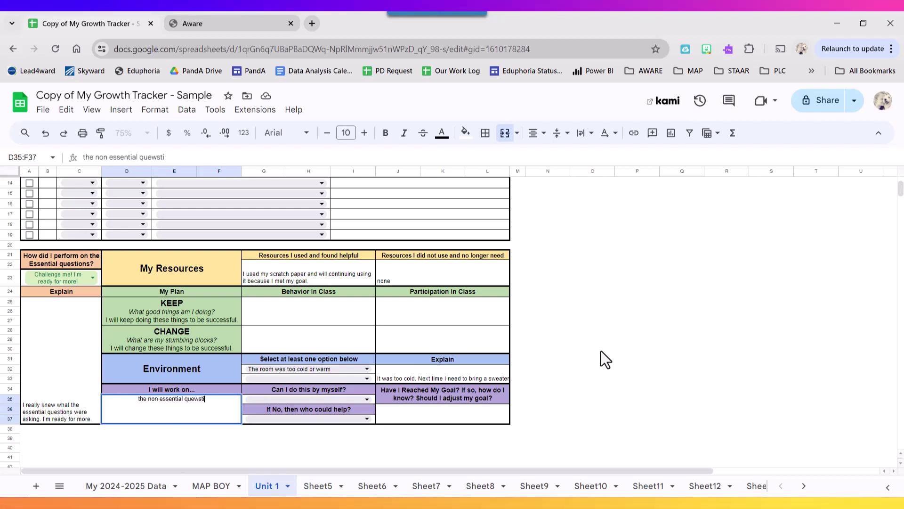
key(BackSpace)
key(BackSpace)
key(BackSpace)
key(BackSpace)
text(stions.)
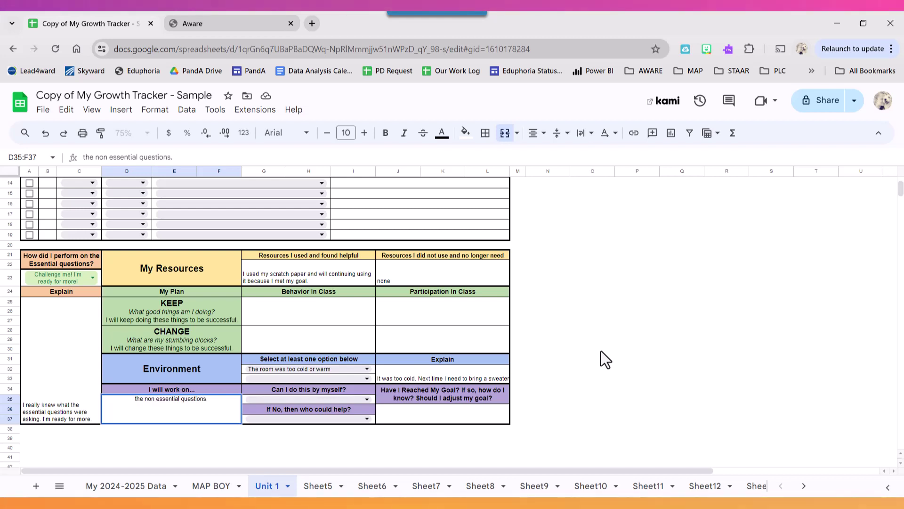
key(Return)
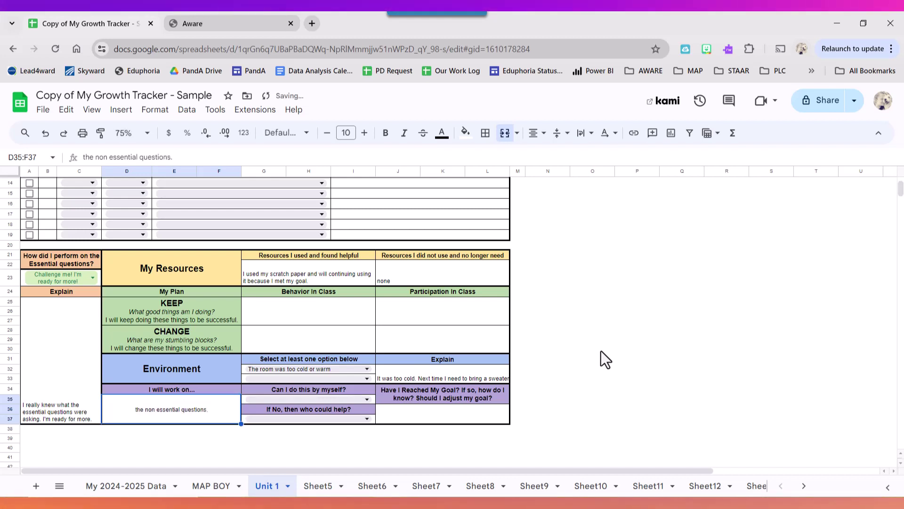
Choose Yes for doing it alone and write 'I did reach my goal and I will adjust it higher.'
click(365, 398)
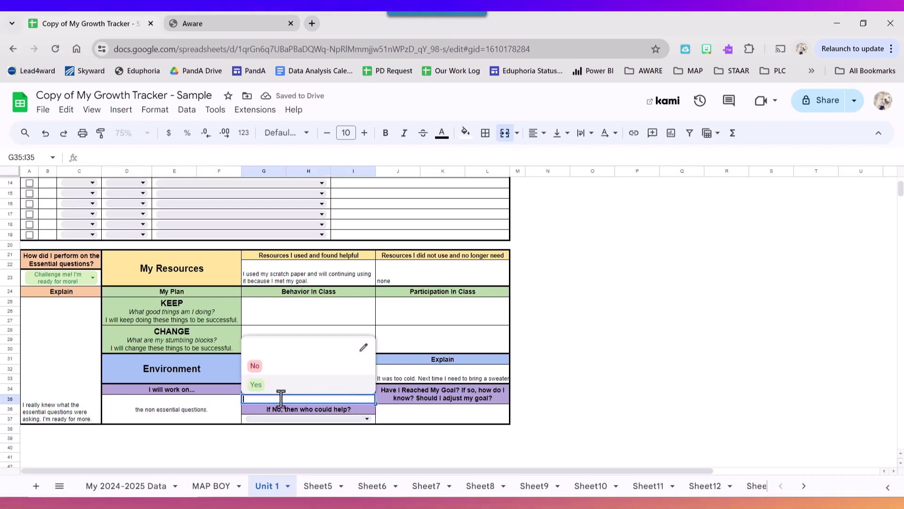
click(266, 390)
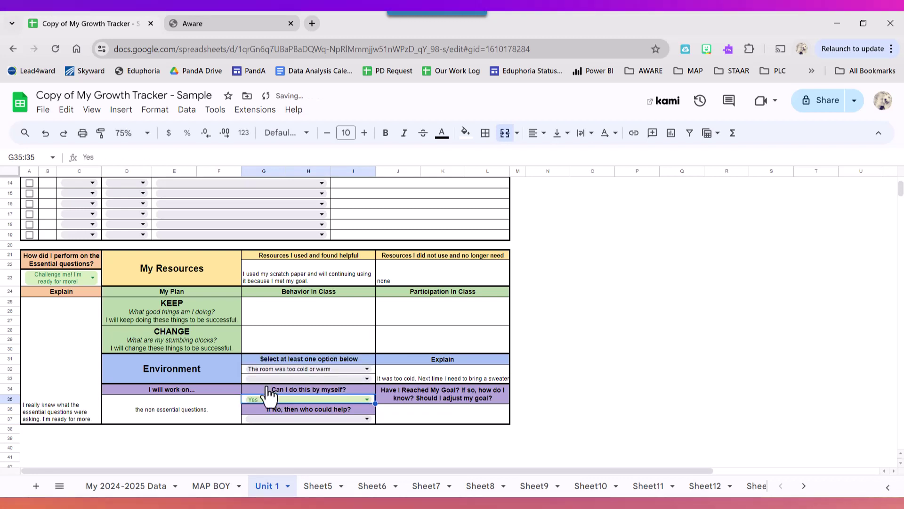
click(362, 418)
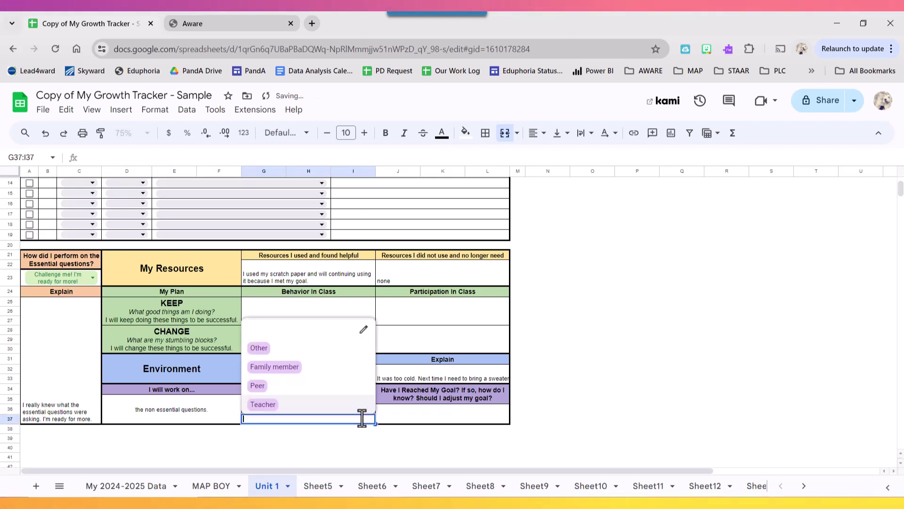
click(450, 418)
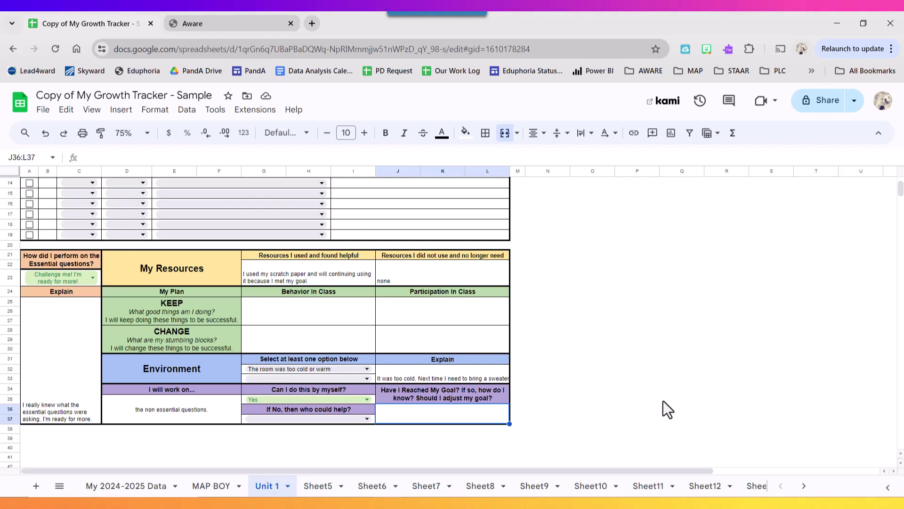
text(I did reac)
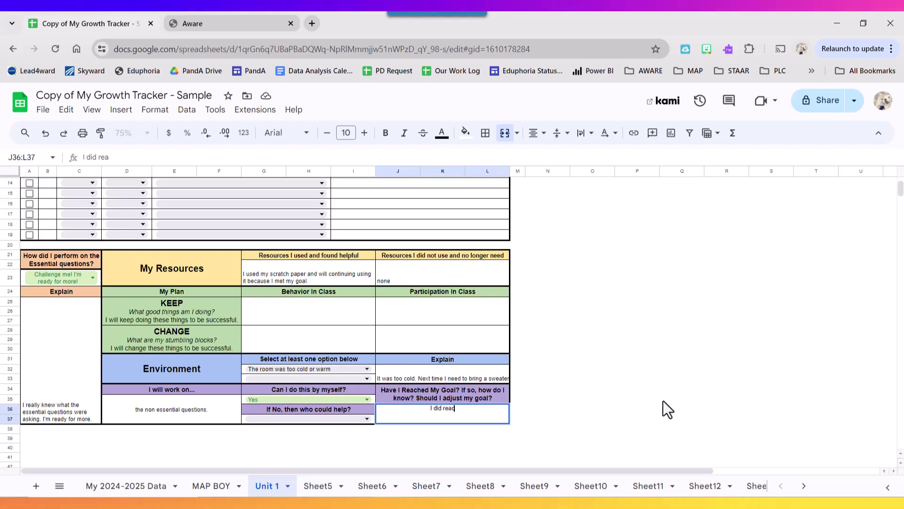
text(h my)
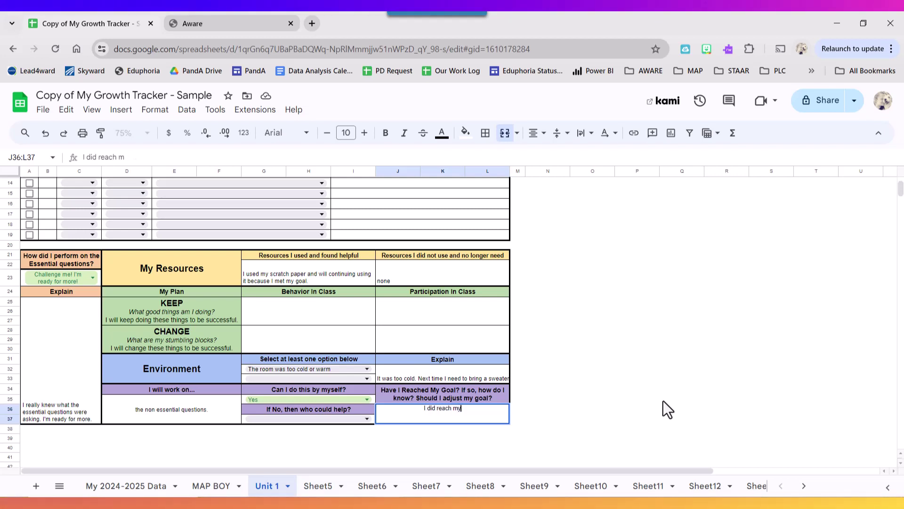
text( goal and I will adjust it)
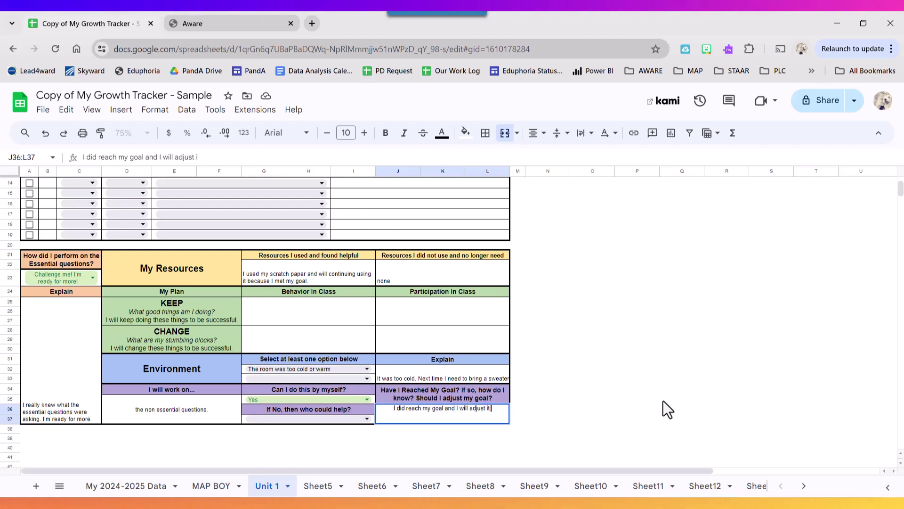
text( higher.)
key(Return)
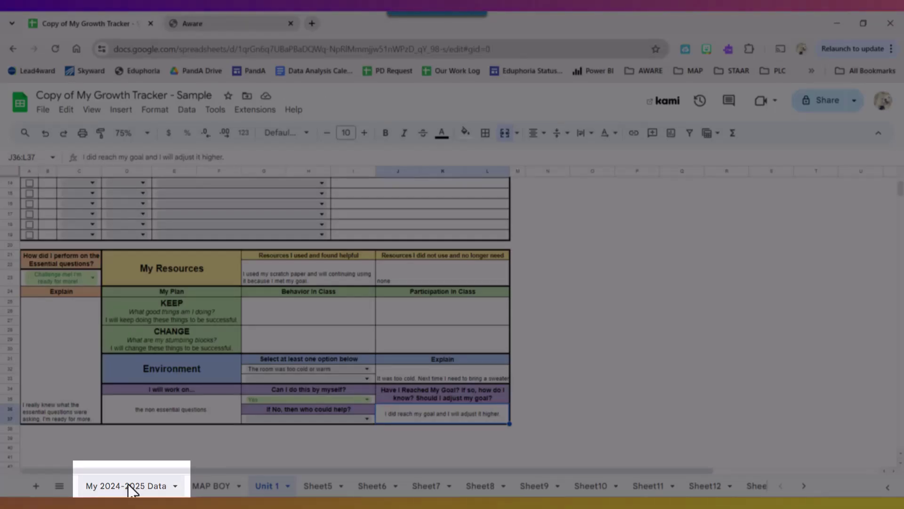
On the My 2024-2025 Data sheet, add 'Unit 2' in cell C6
click(130, 486)
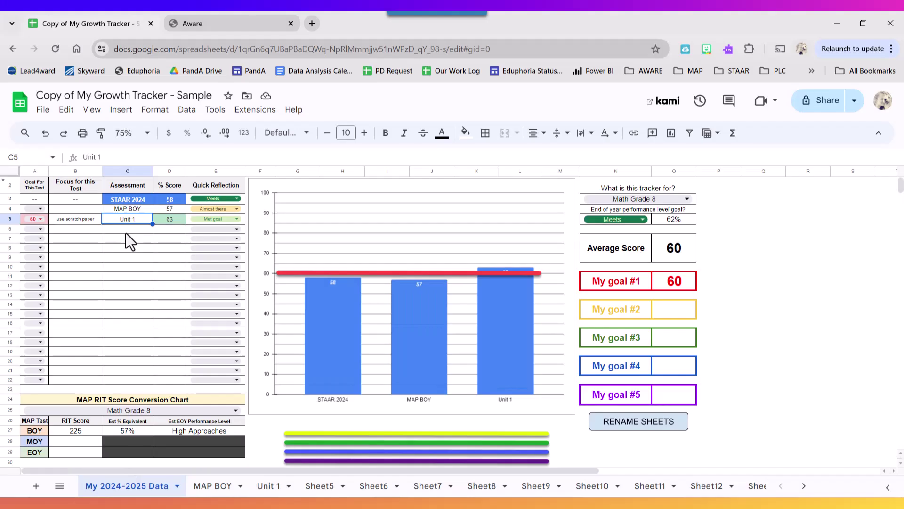
click(126, 231)
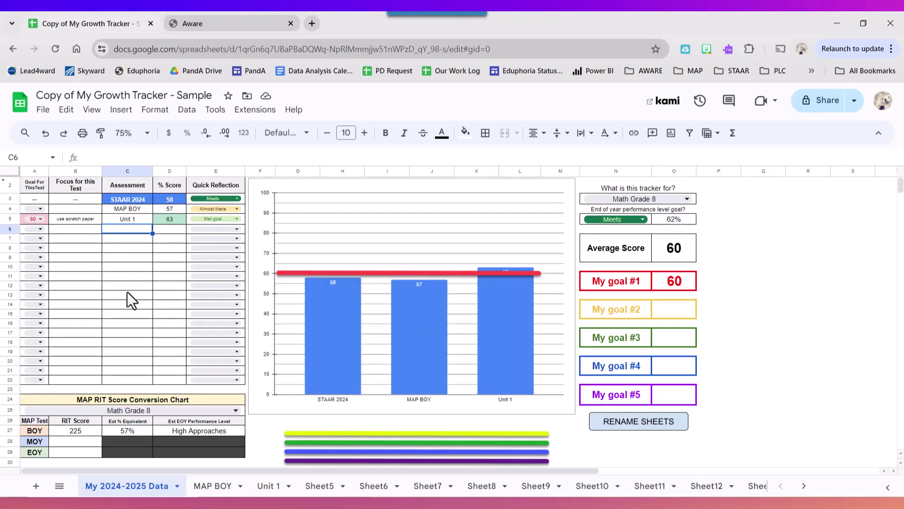
text(Unit 2)
key(Tab)
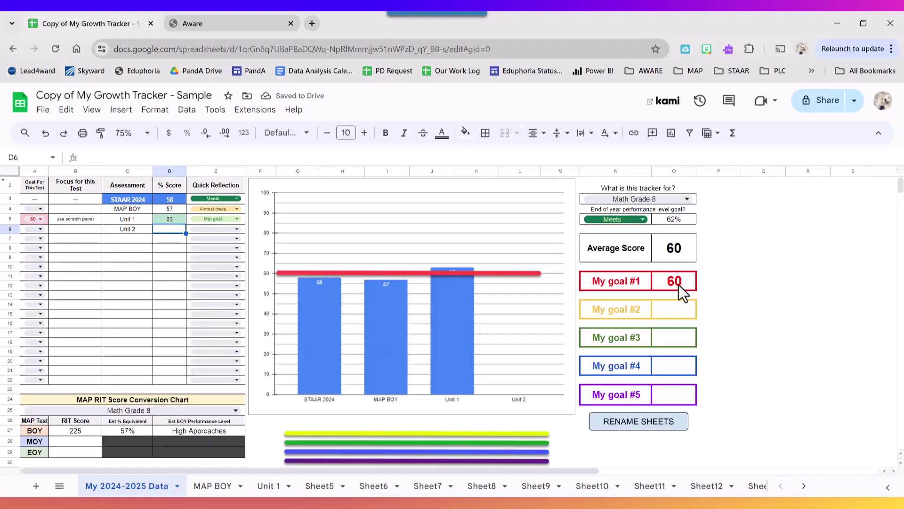
Set the My goal #2 value to 65
click(679, 284)
click(676, 309)
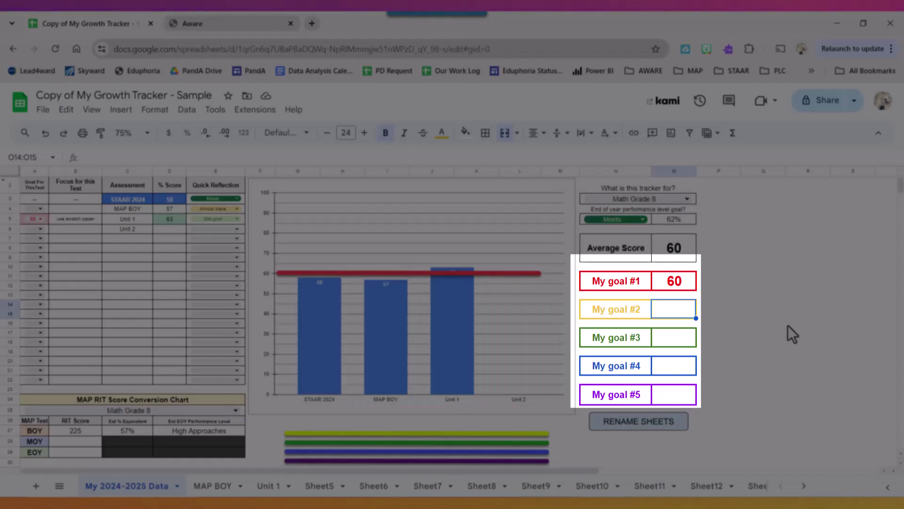
text(65)
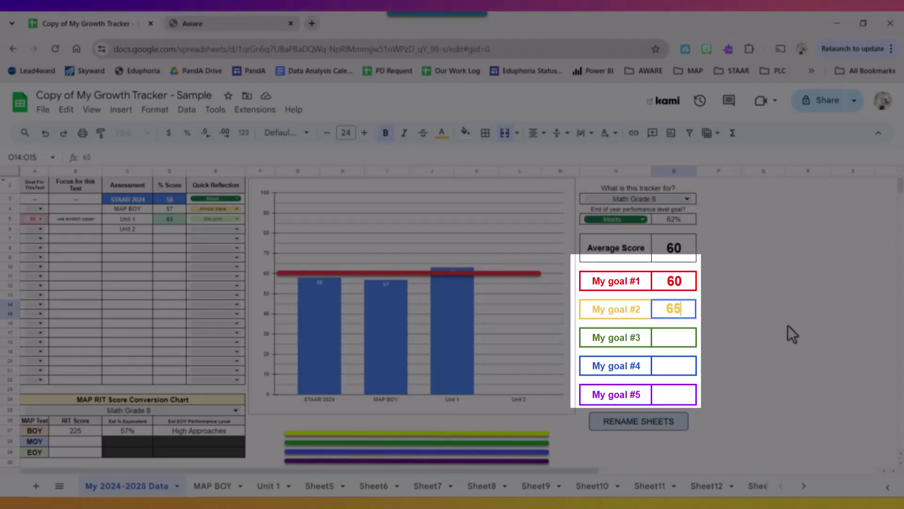
key(ctrl+Return)
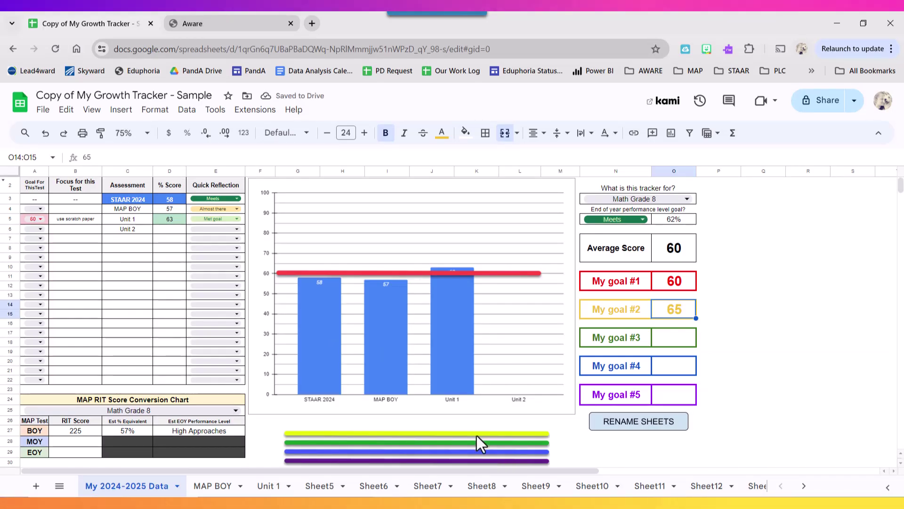
Drag the yellow goal line up to 65 on the chart and pick 65 as Unit 2's goal
click(477, 435)
drag(444, 433, 443, 261)
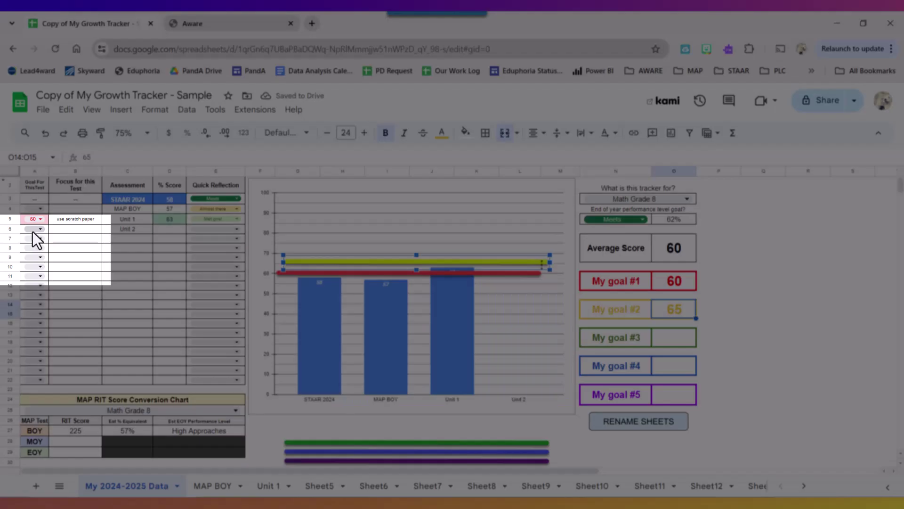
click(33, 230)
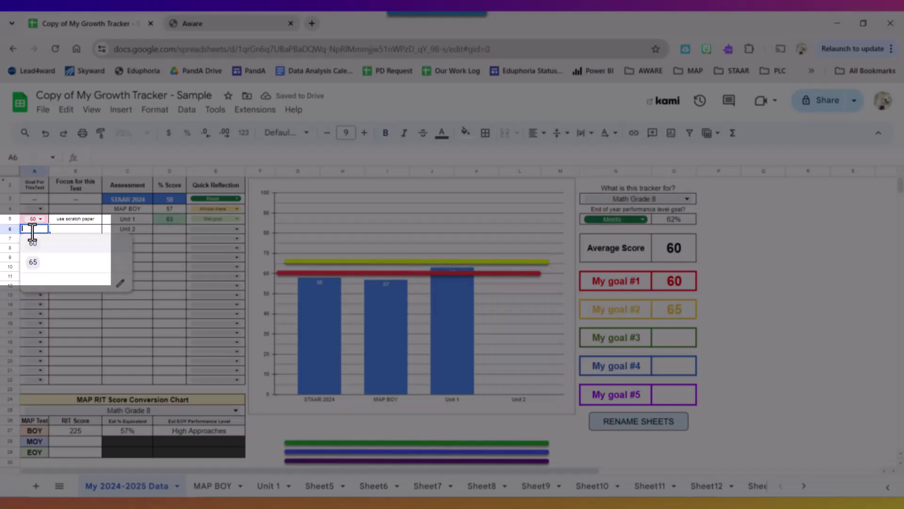
click(37, 265)
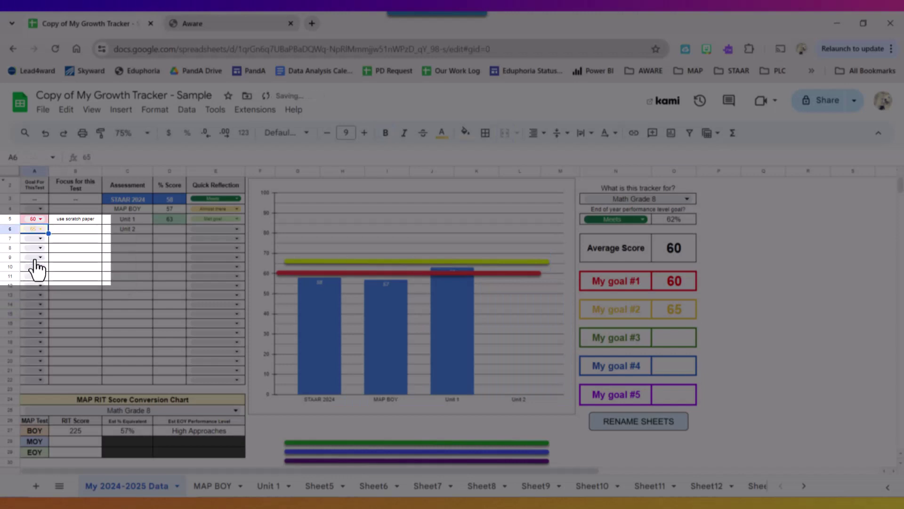
Enter 'ask questions' as the Unit 2 focus in B6
click(57, 231)
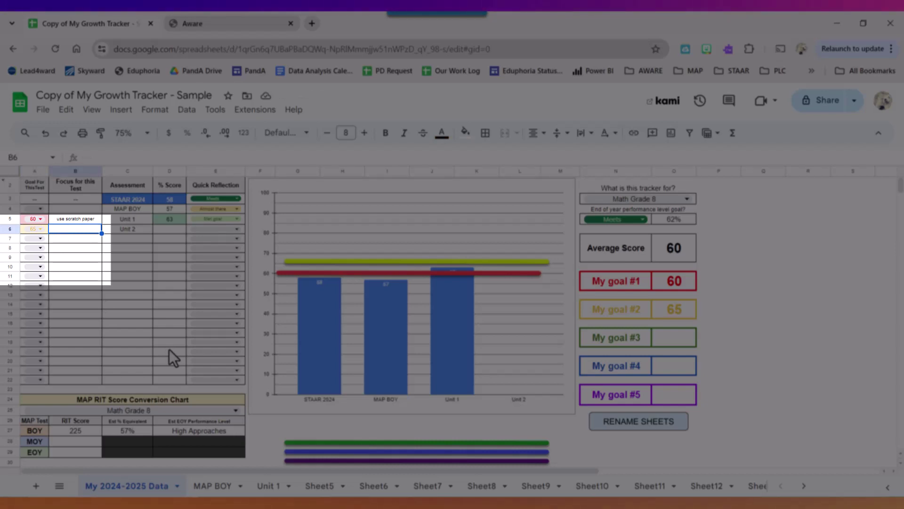
text(ask questions)
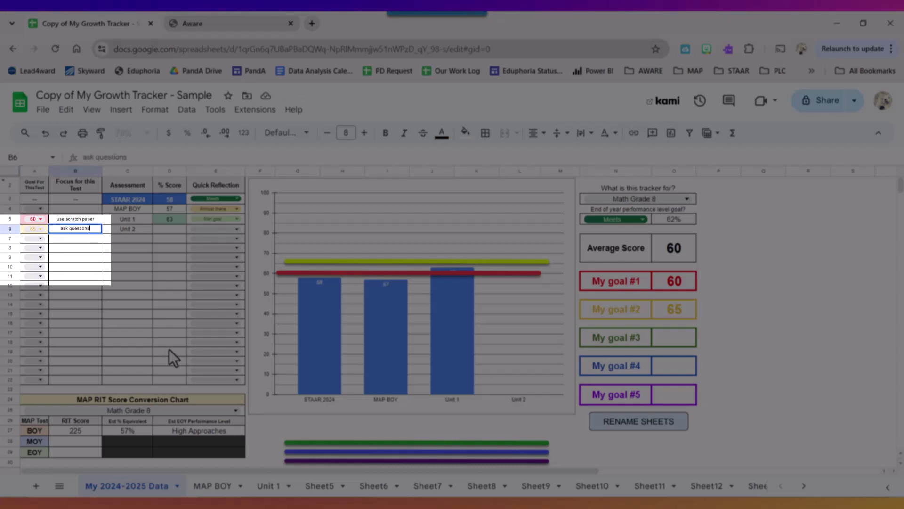
key(Tab)
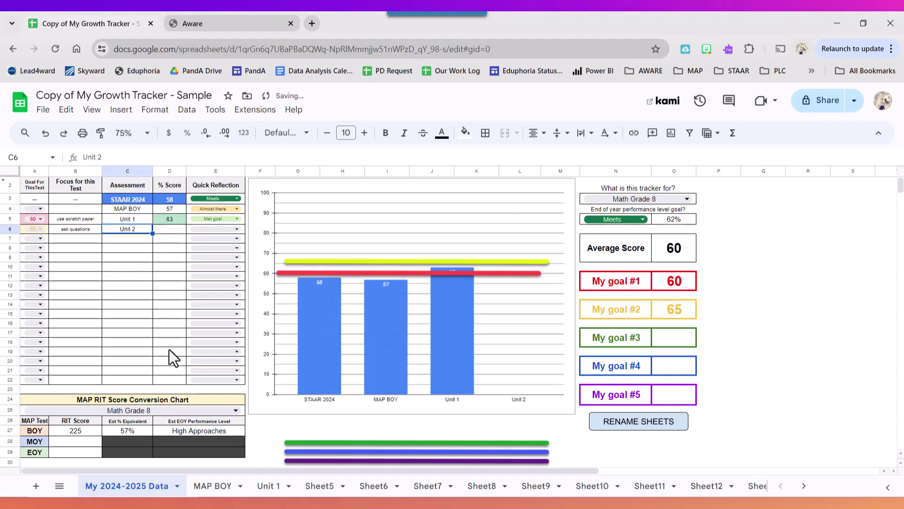